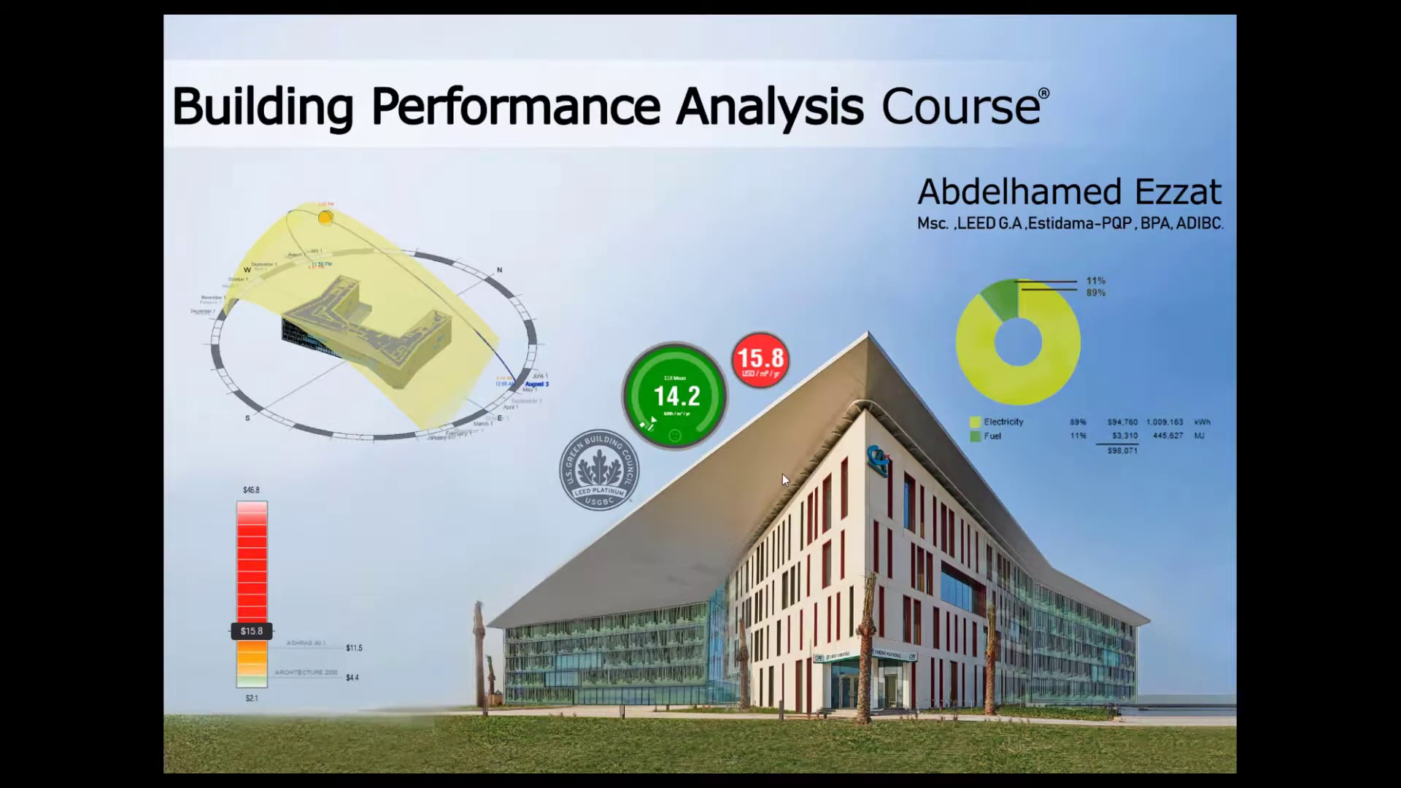
- Step through the Impact on Environmental Design and What's Insight overview slides
{"action": "left_click", "coordinate": [665, 420]}
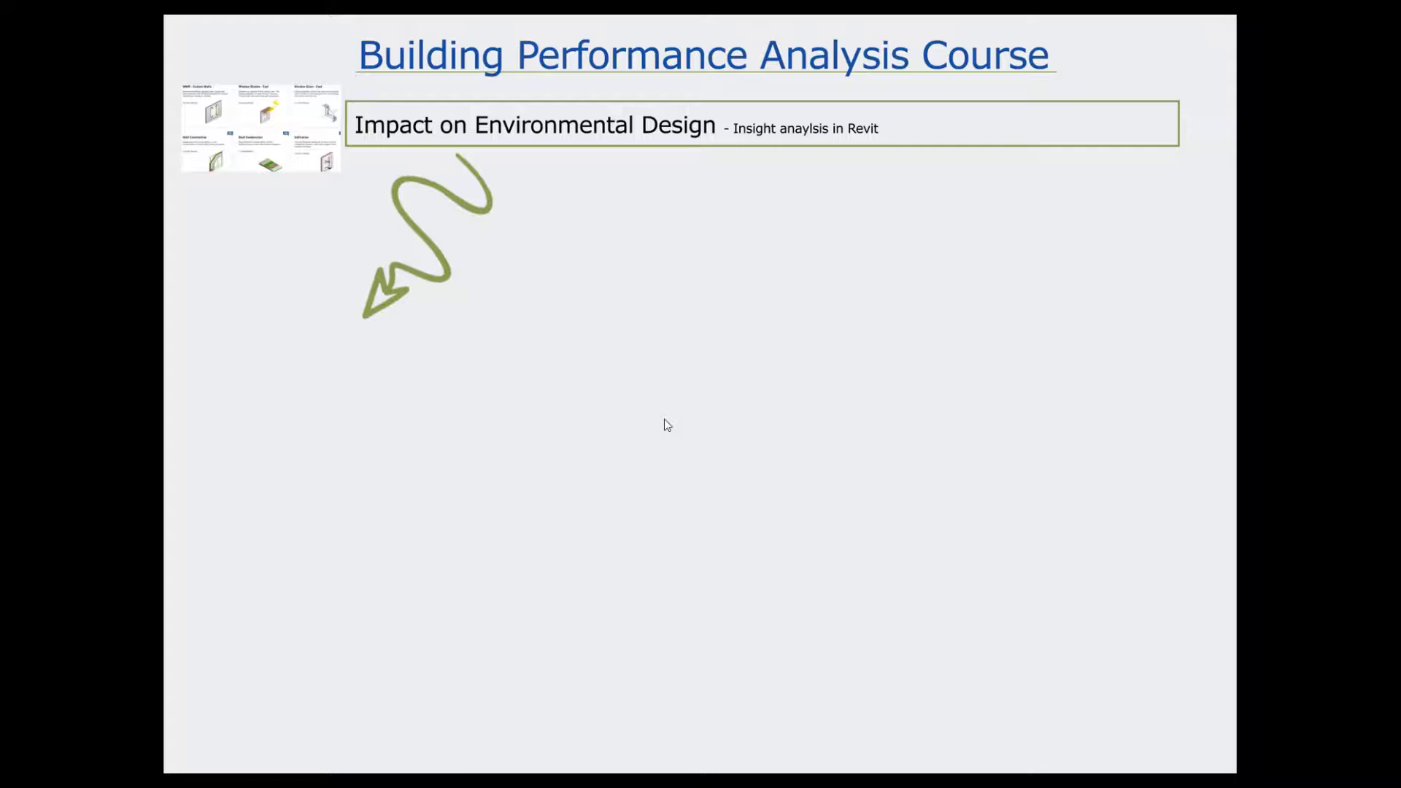
{"action": "key", "text": "Right"}
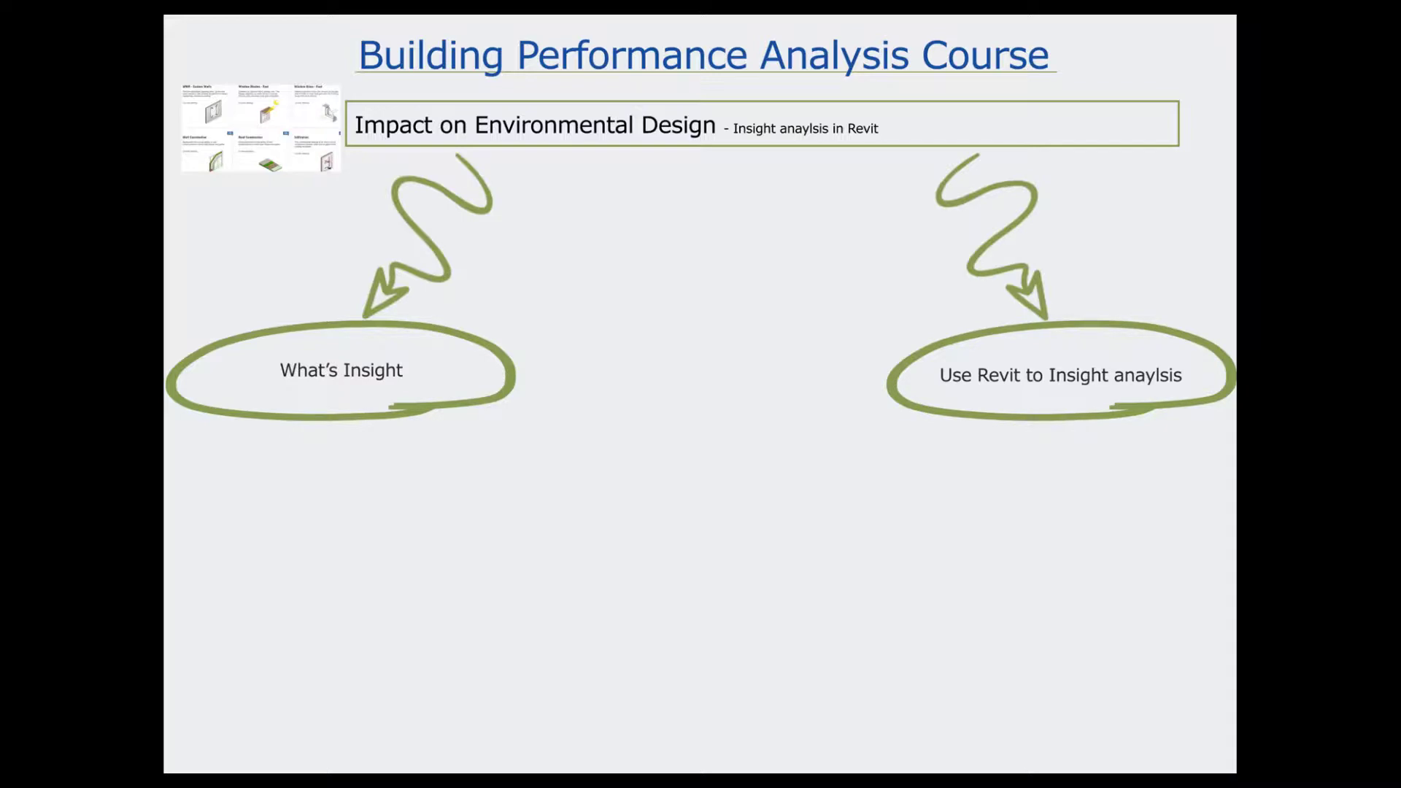
{"action": "key", "text": "Right"}
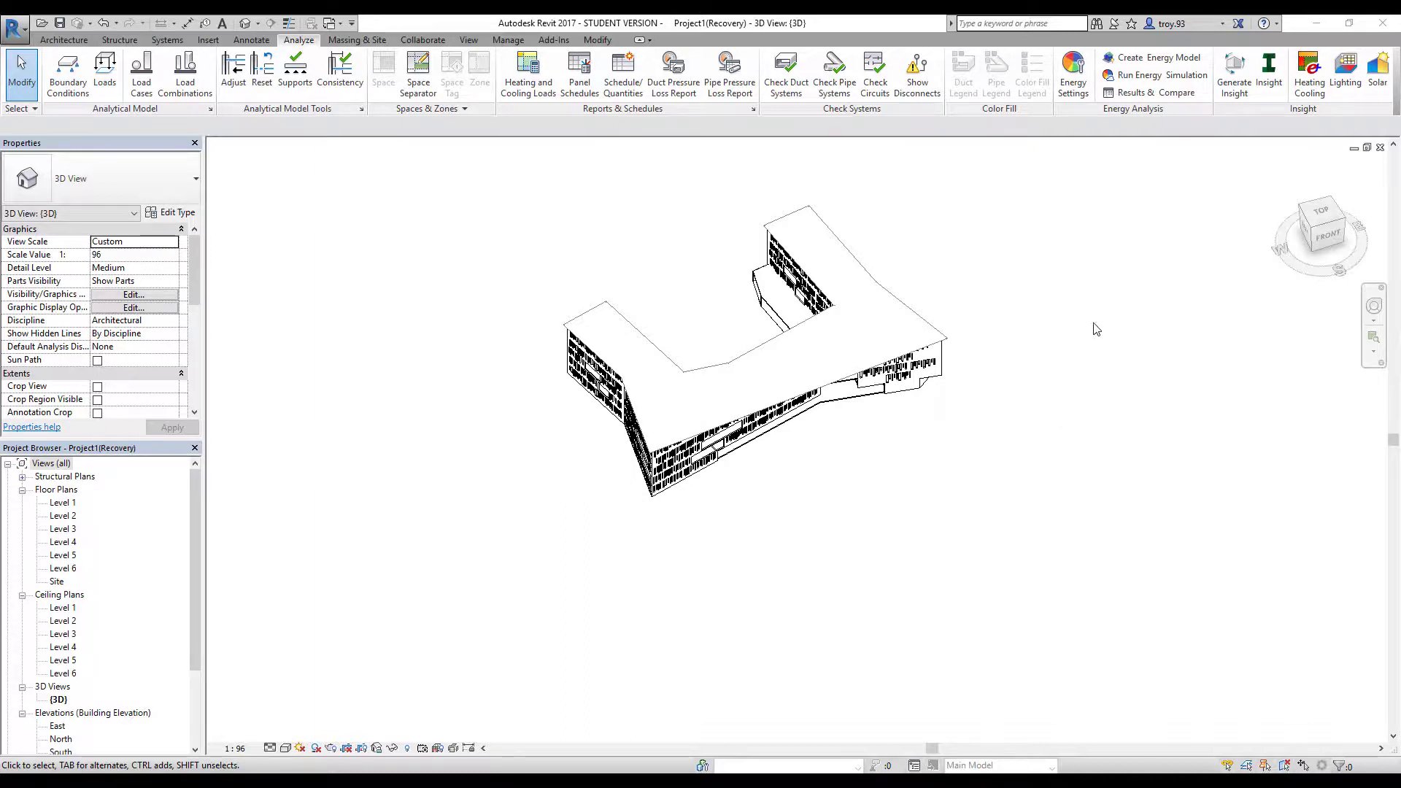
- Run Generate Insight on the Revit 3D building model
{"action": "left_click", "coordinate": [1235, 81]}
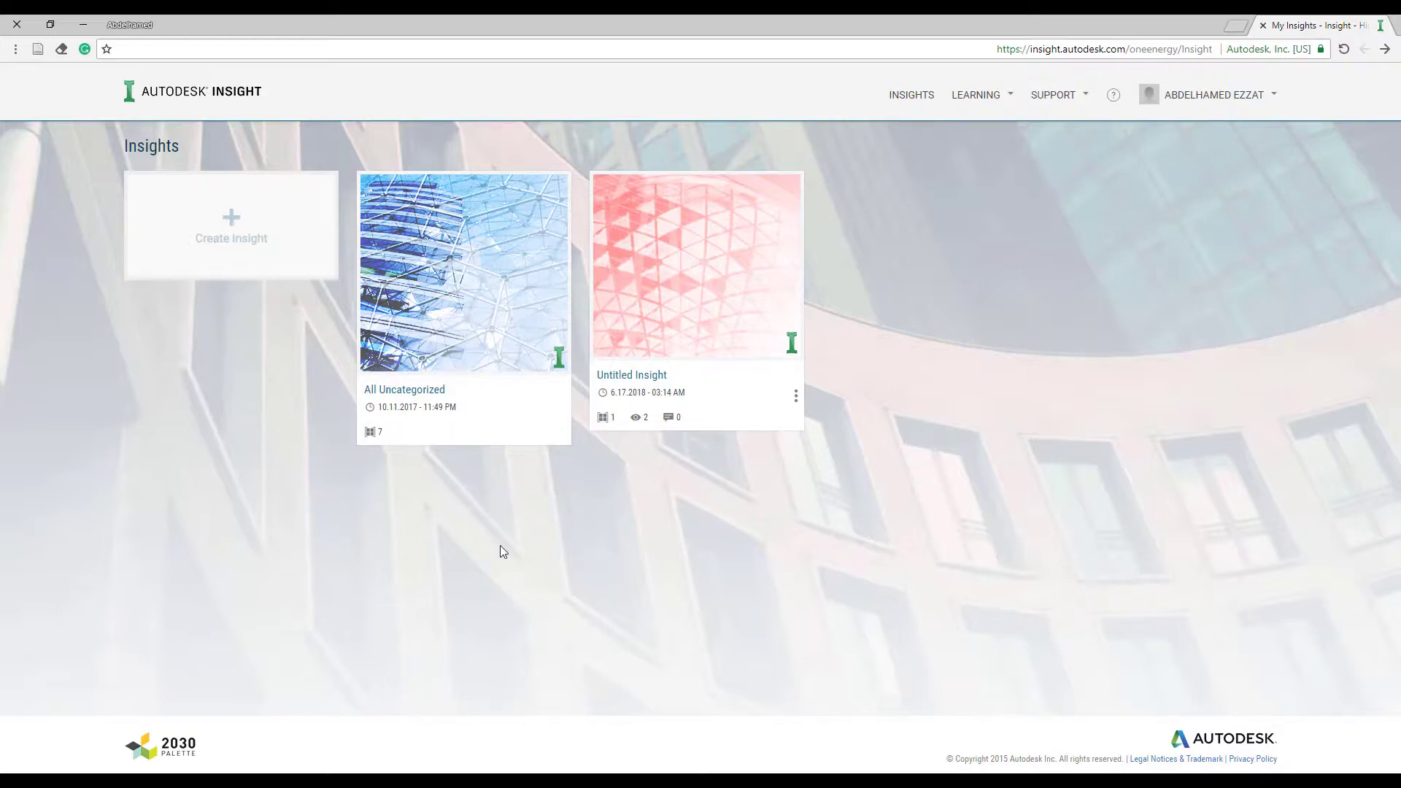
- Open the All Uncategorized insight, then the Project1f1 model results
{"action": "left_click", "coordinate": [489, 331]}
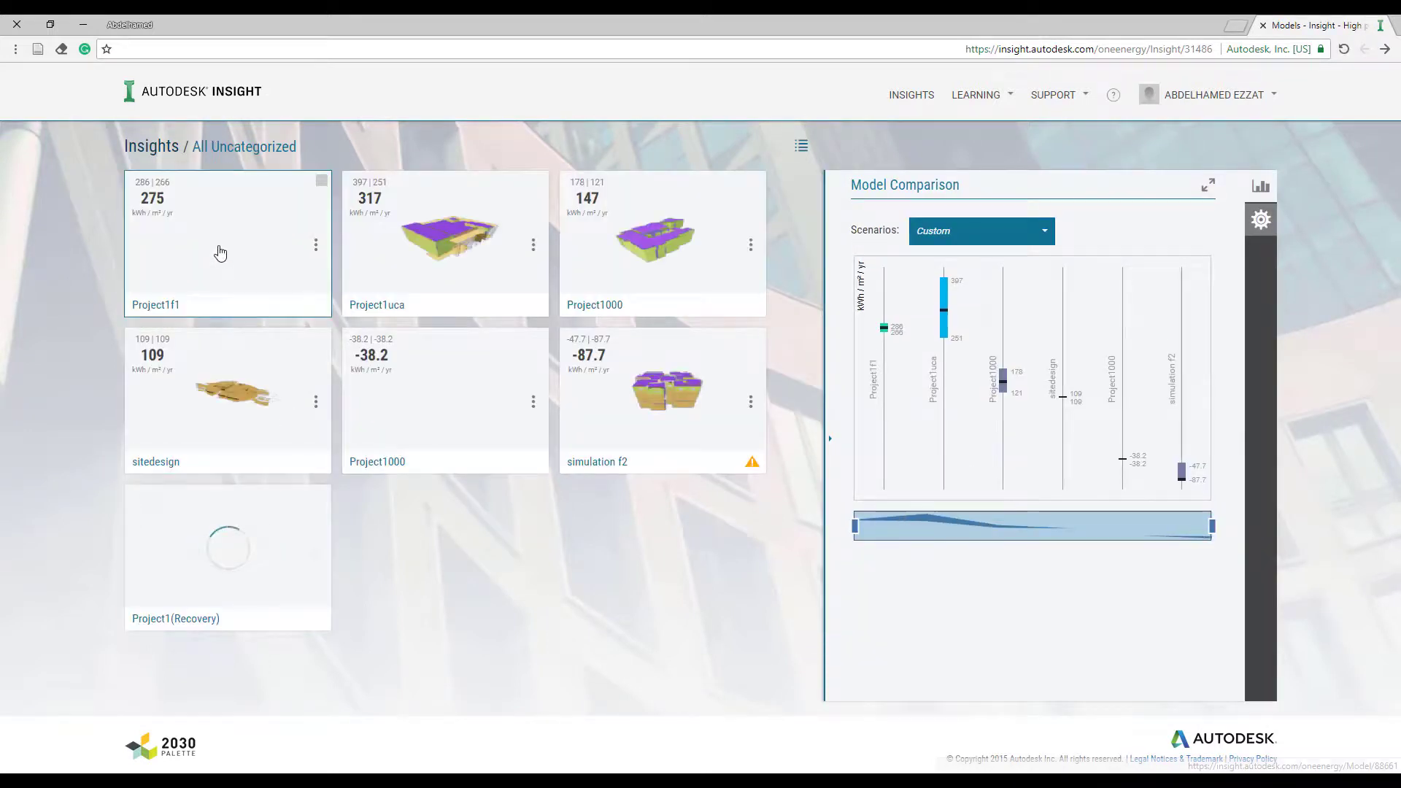
{"action": "left_click", "coordinate": [246, 273]}
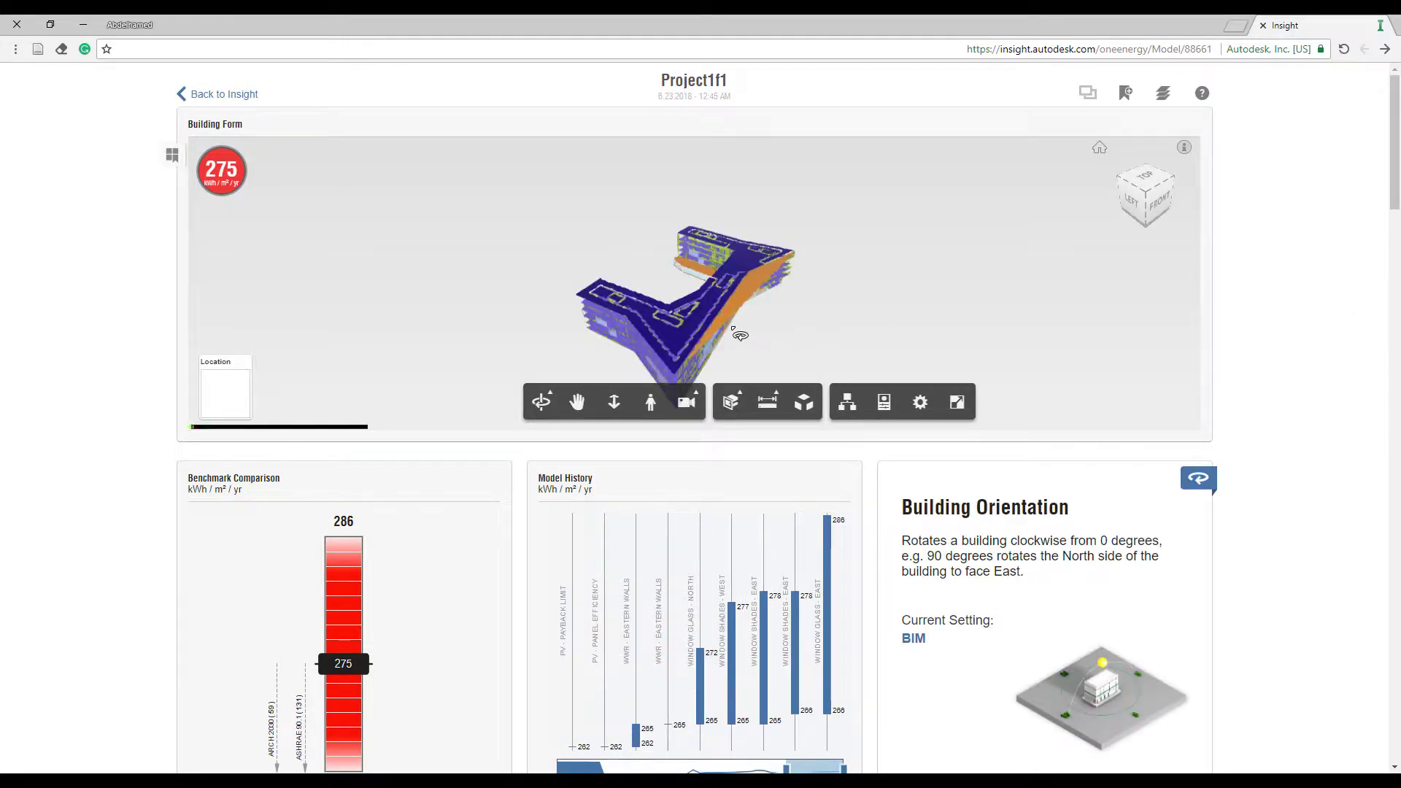
- Switch Project1f1 results to energy cost (24.8 USD/m²/yr) and scroll to the factor cards
{"action": "left_click_drag", "start_coordinate": [743, 341], "coordinate": [605, 324]}
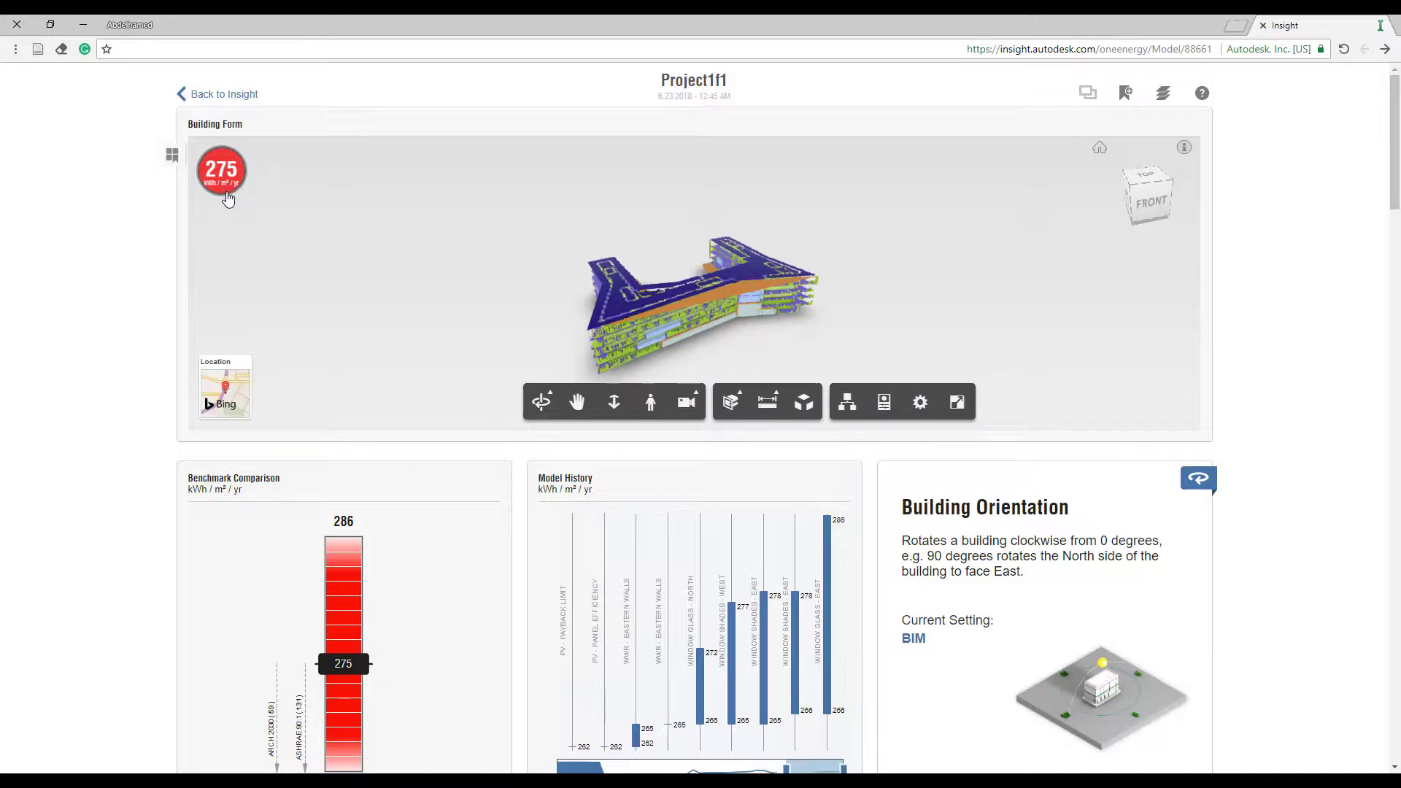
{"action": "left_click", "coordinate": [218, 194]}
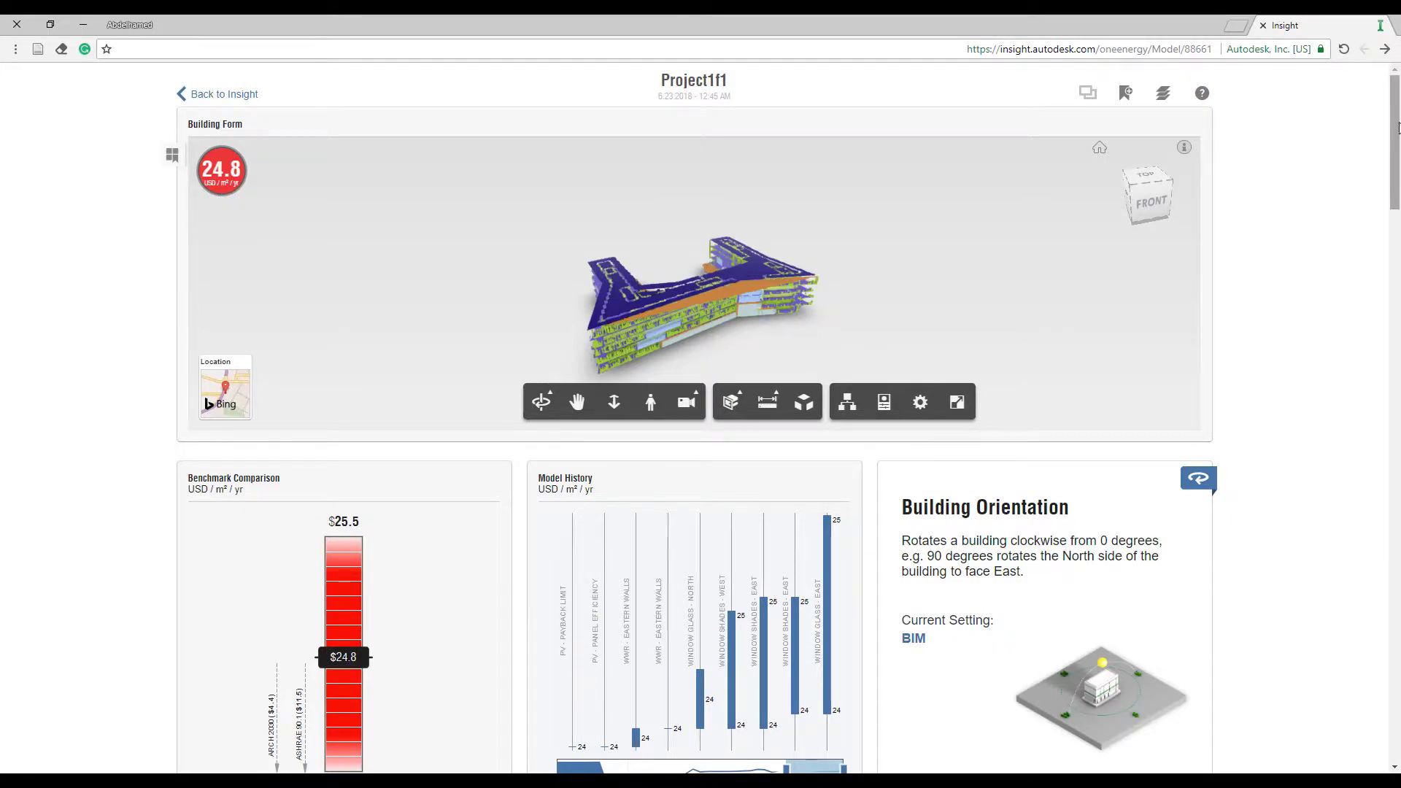
{"action": "left_click_drag", "start_coordinate": [1398, 127], "coordinate": [1387, 198]}
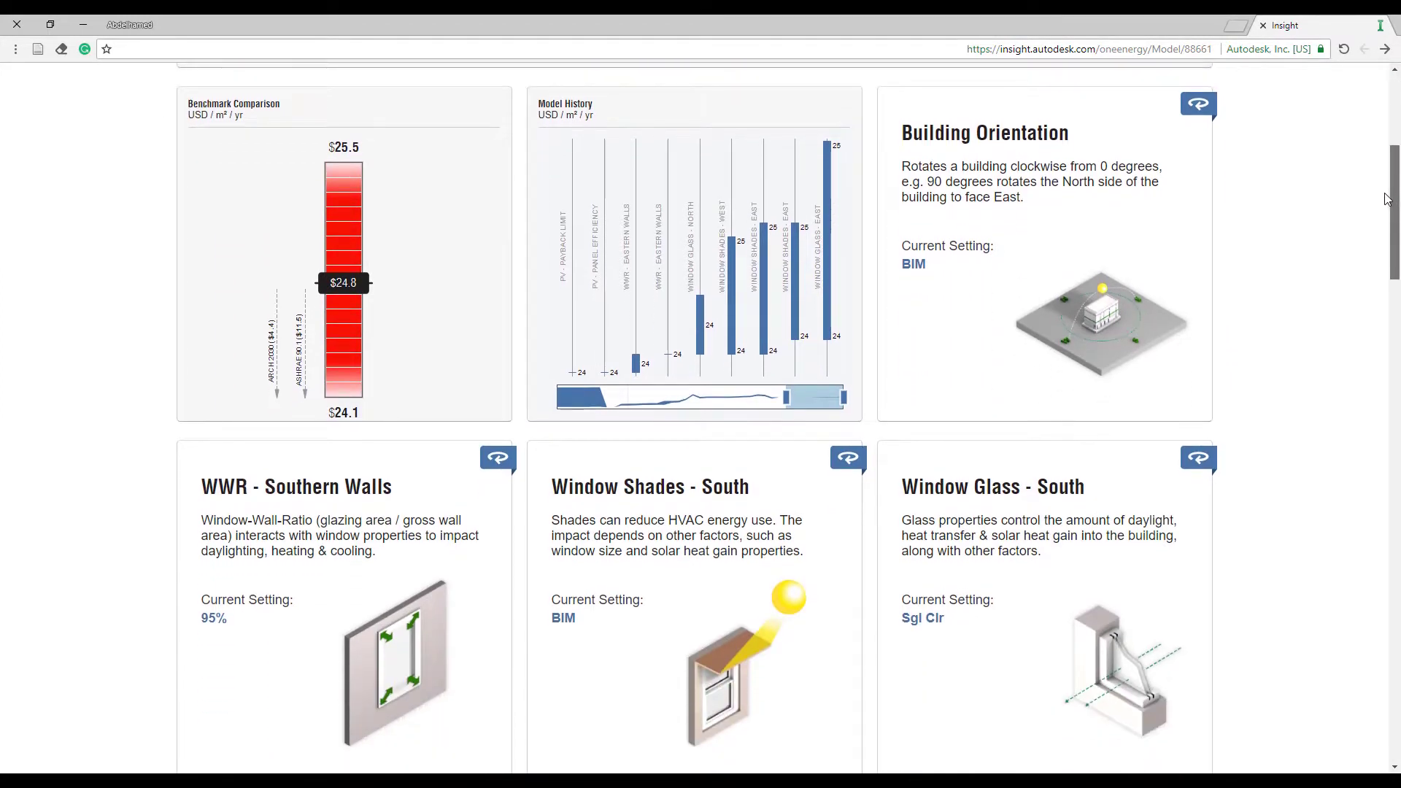
{"action": "left_click_drag", "start_coordinate": [1387, 198], "coordinate": [1387, 203]}
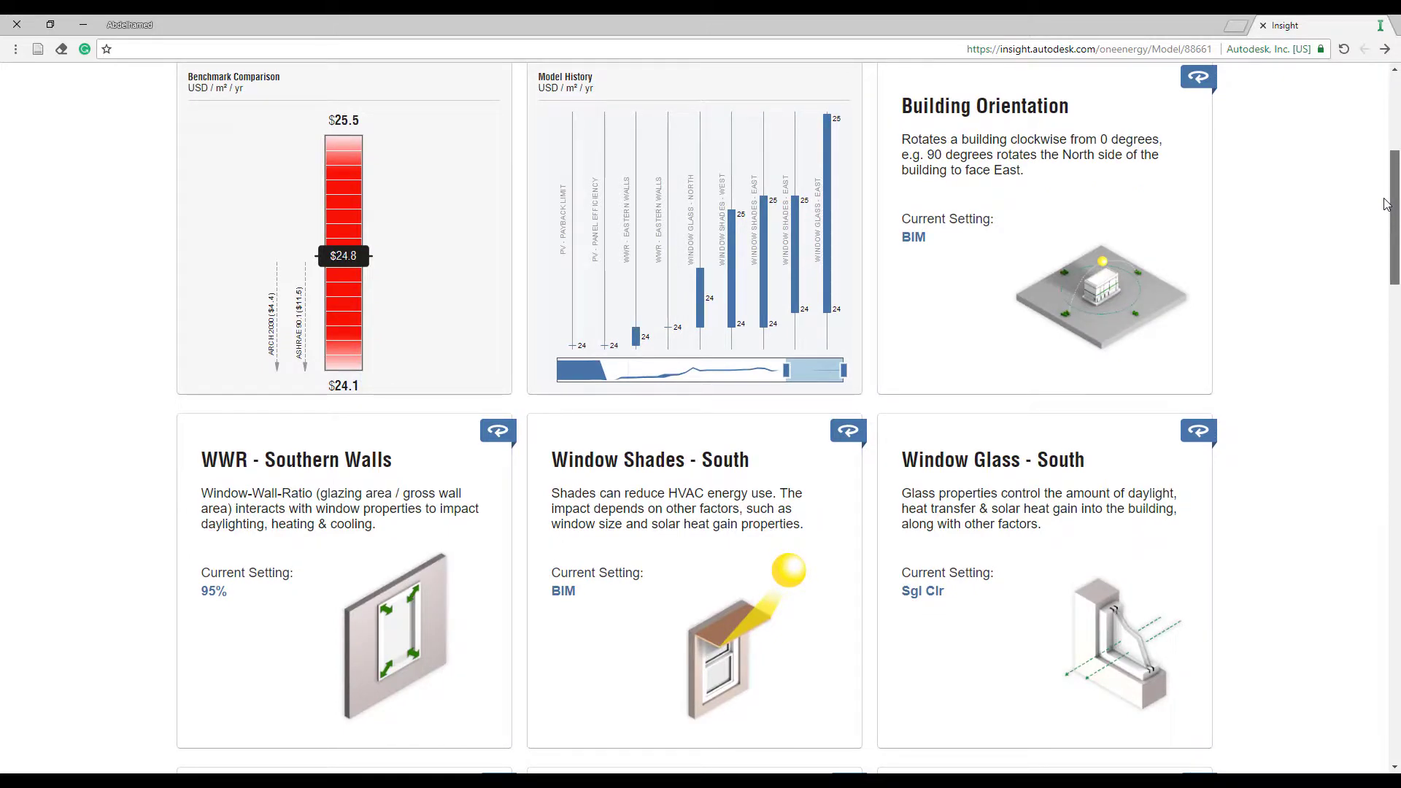
- Narrow the Building Orientation range to 90°, keeping energy cost at $24.8/m²/yr
{"action": "left_click", "coordinate": [1062, 190]}
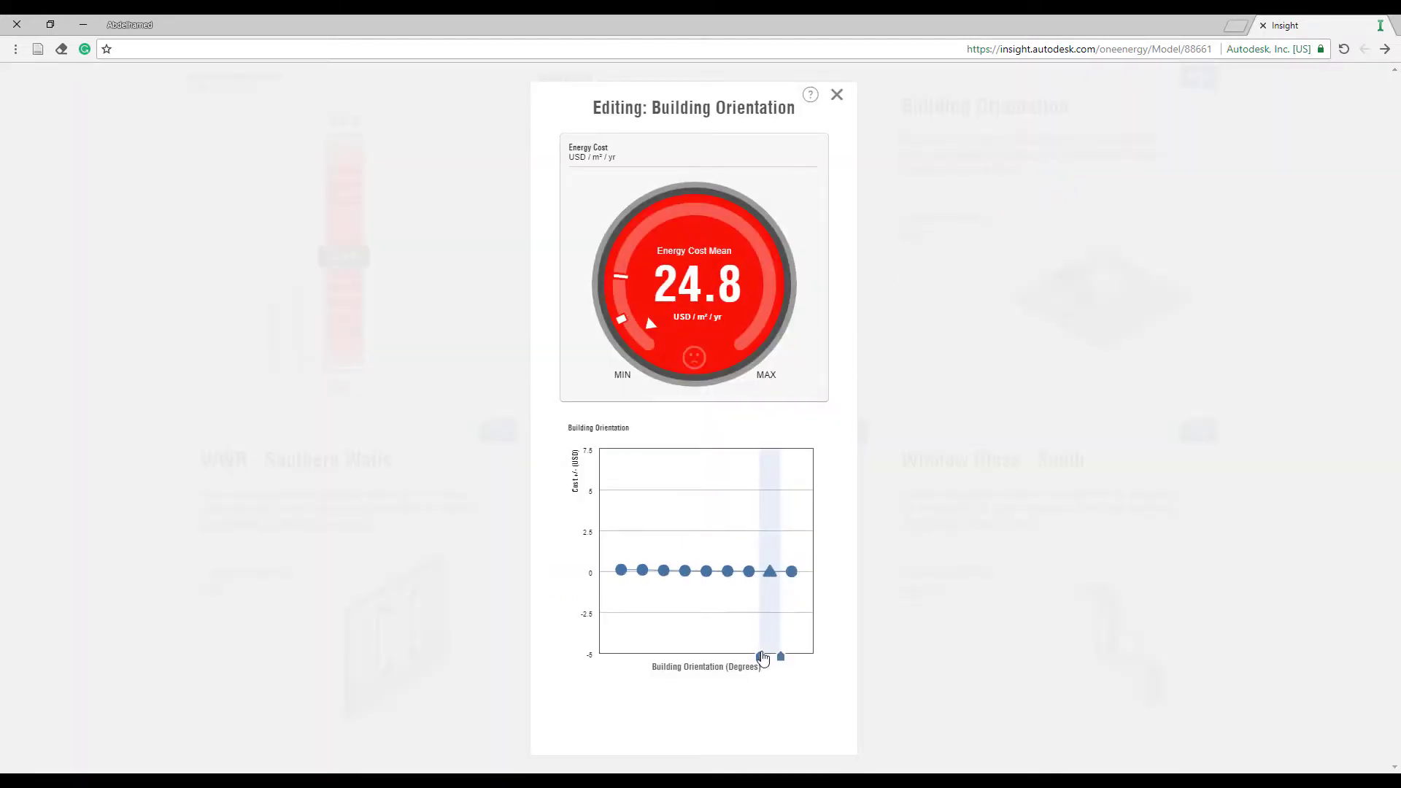
{"action": "left_click_drag", "start_coordinate": [763, 661], "coordinate": [741, 655]}
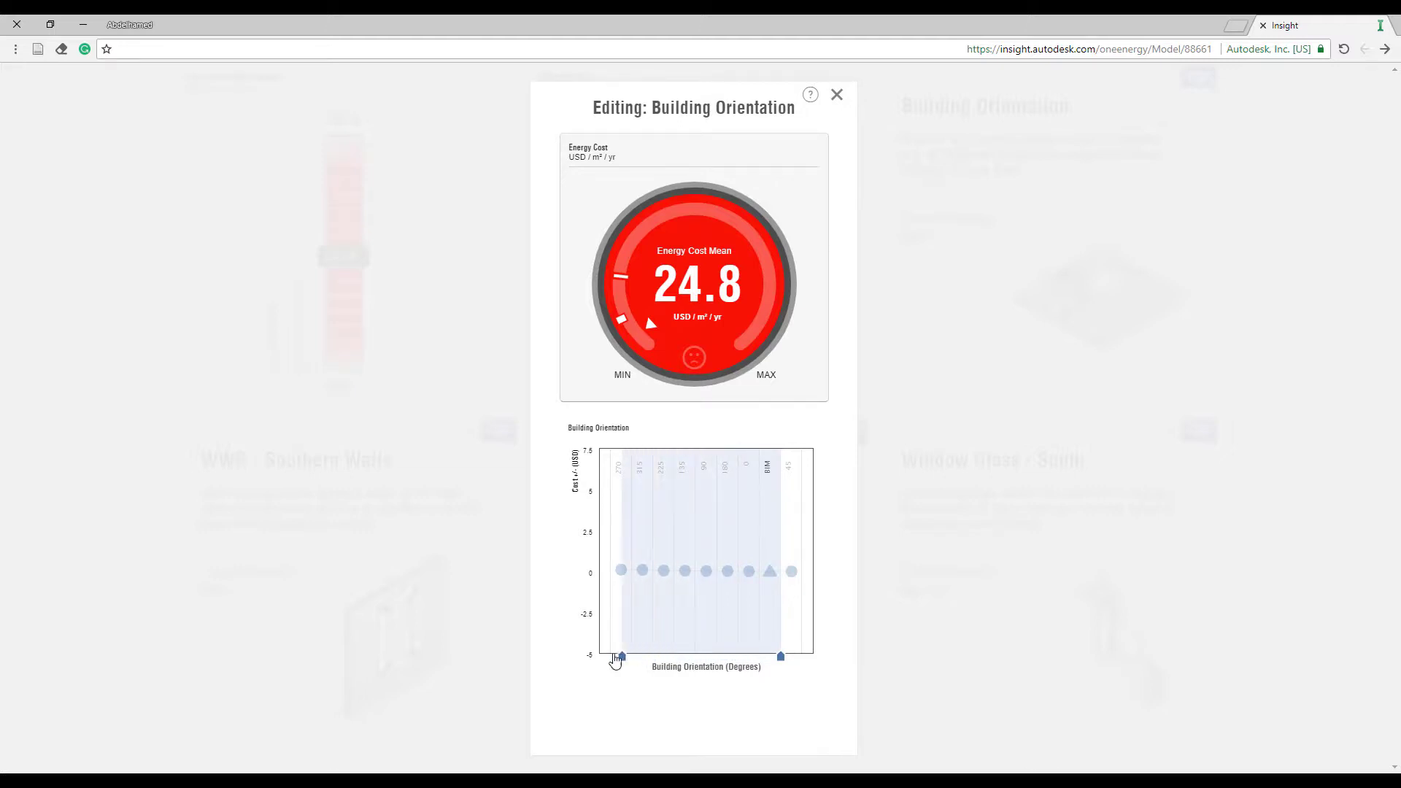
{"action": "left_click_drag", "start_coordinate": [741, 655], "coordinate": [615, 660]}
{"action": "left_click_drag", "start_coordinate": [779, 658], "coordinate": [632, 661]}
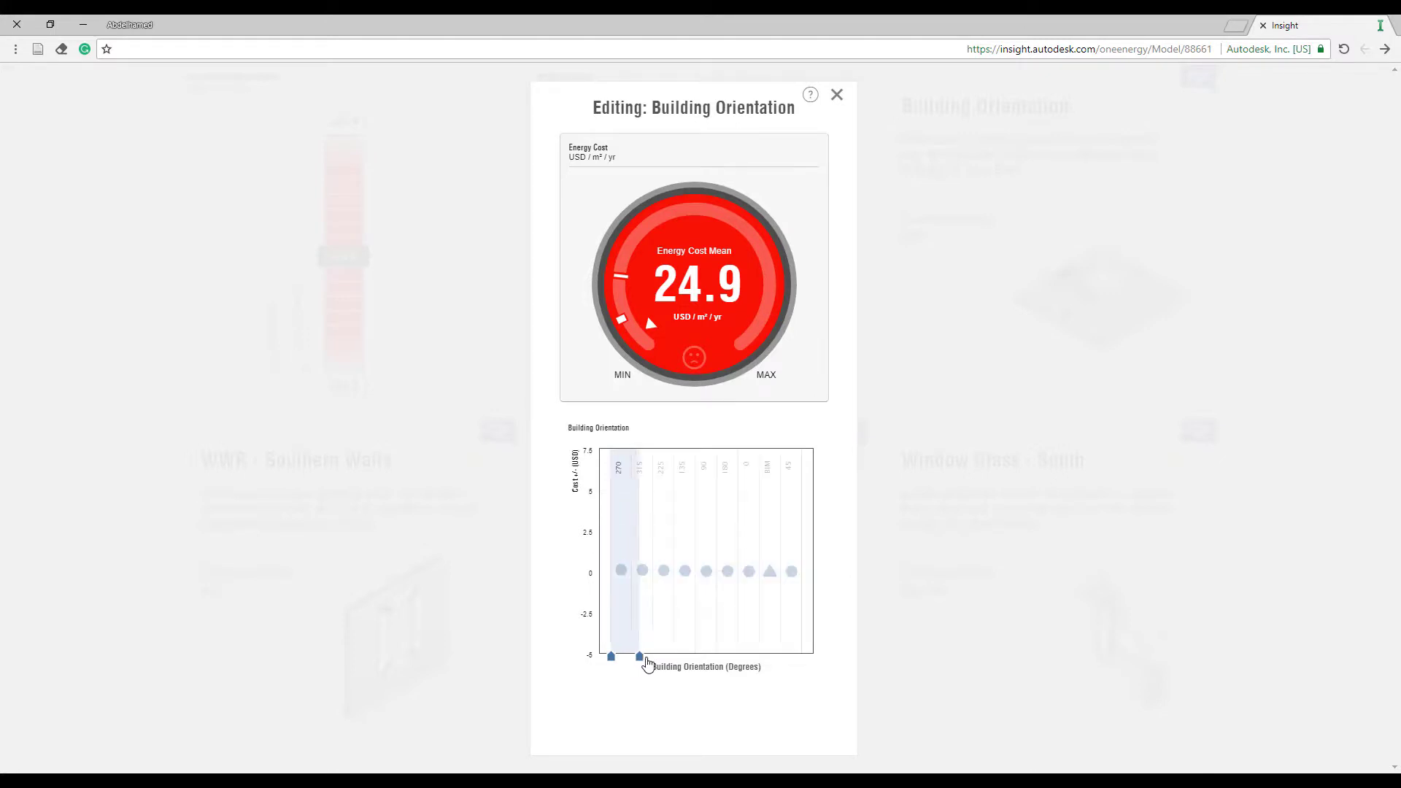
{"action": "mouse_move", "coordinate": [634, 661]}
{"action": "left_mouse_down"}
{"action": "mouse_move", "coordinate": [719, 658]}
{"action": "mouse_move", "coordinate": [697, 658]}
{"action": "left_mouse_up"}
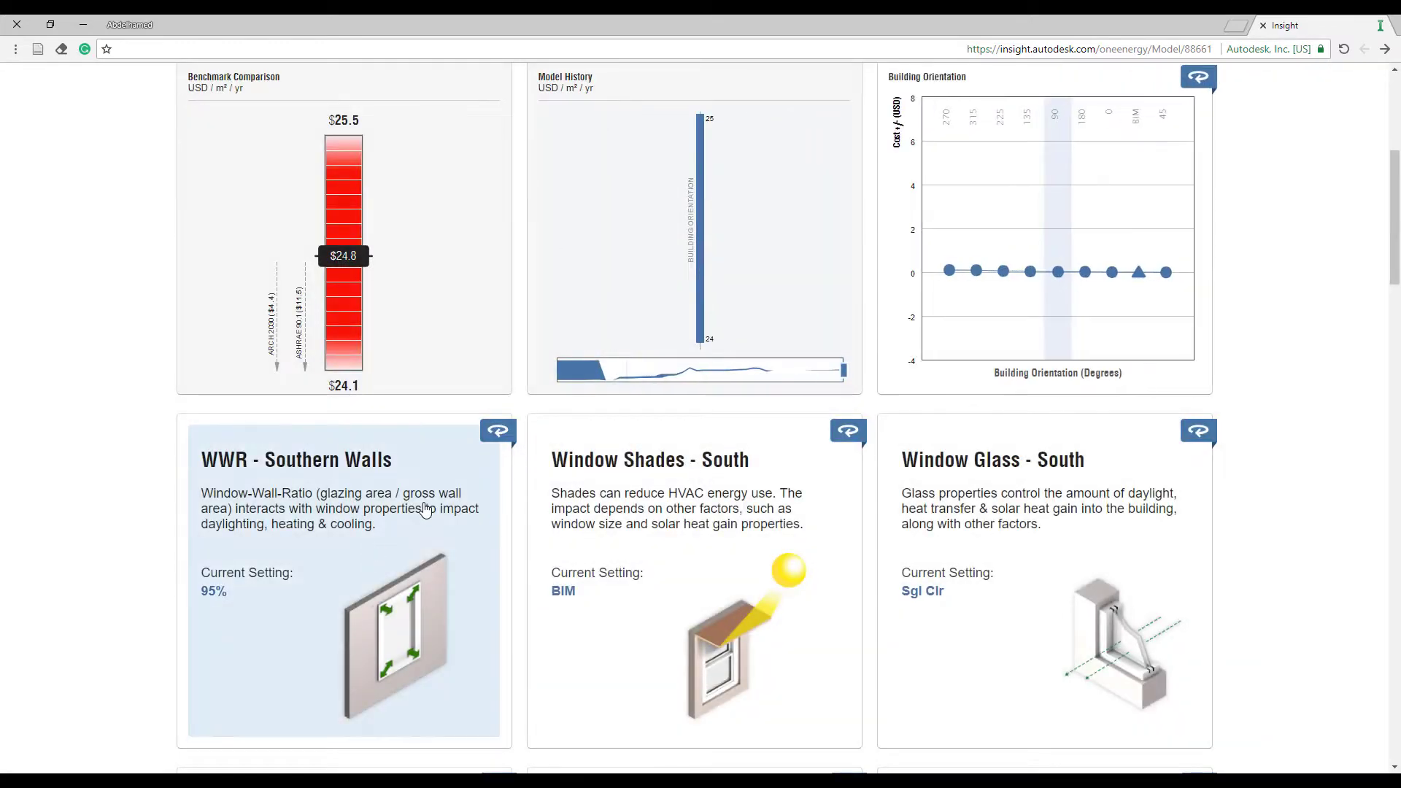
- Restrict Window Glass - South to BIM only, lowering mean cost to 24.0 USD/m²/yr
{"action": "scroll", "coordinate": [9, 554], "scroll_direction": "down", "scroll_amount": 1}
{"action": "scroll", "coordinate": [29, 534], "scroll_direction": "down", "scroll_amount": 1}
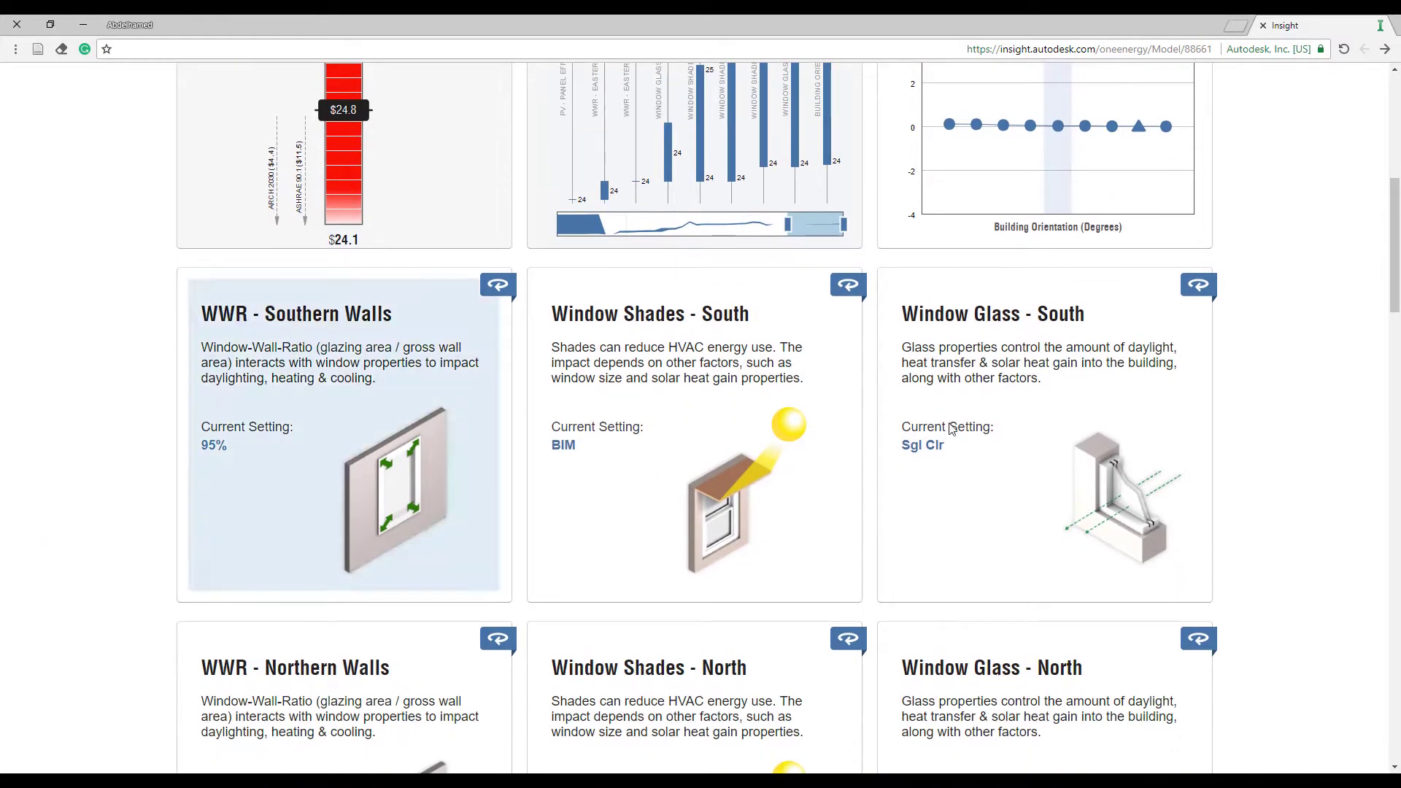
{"action": "left_click", "coordinate": [992, 513]}
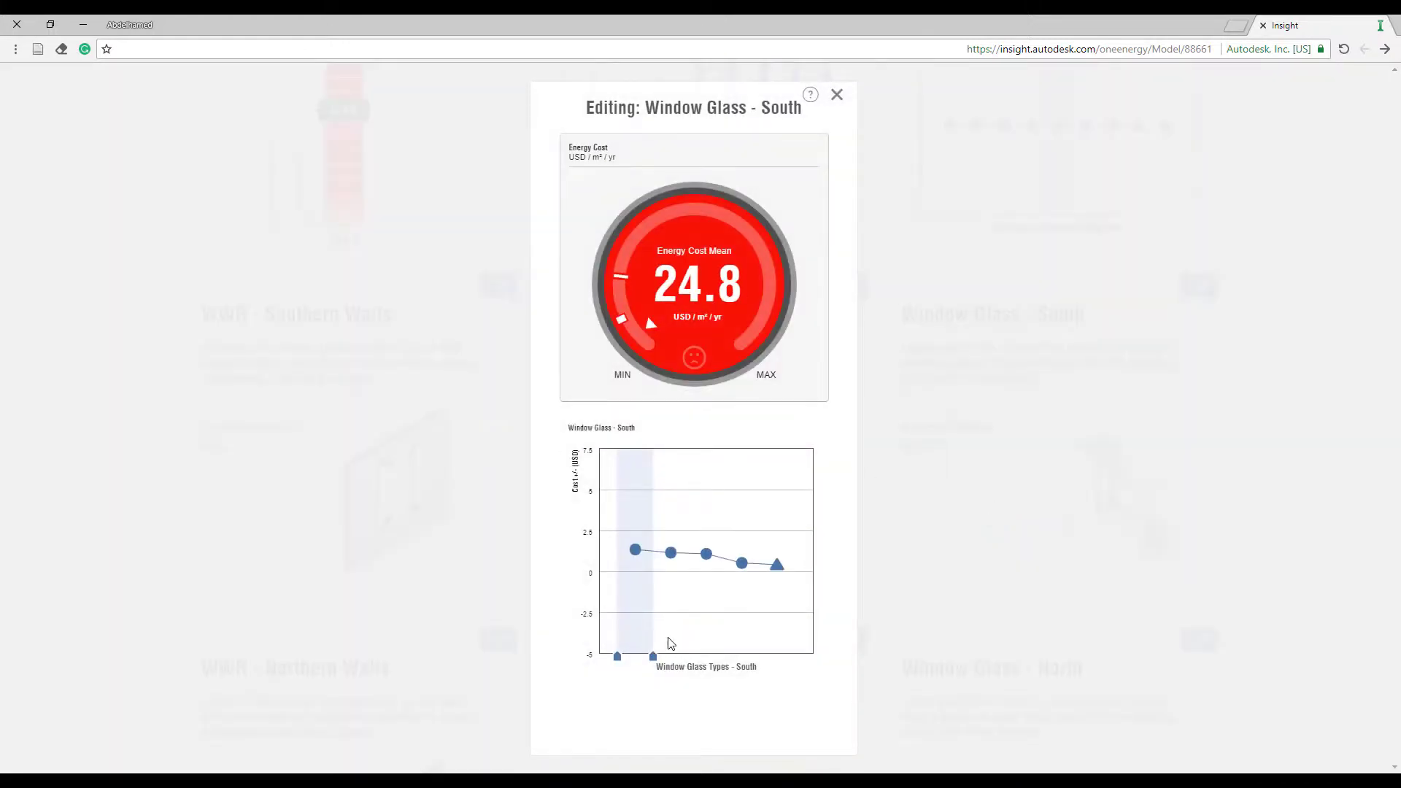
{"action": "left_click_drag", "start_coordinate": [648, 657], "coordinate": [795, 671]}
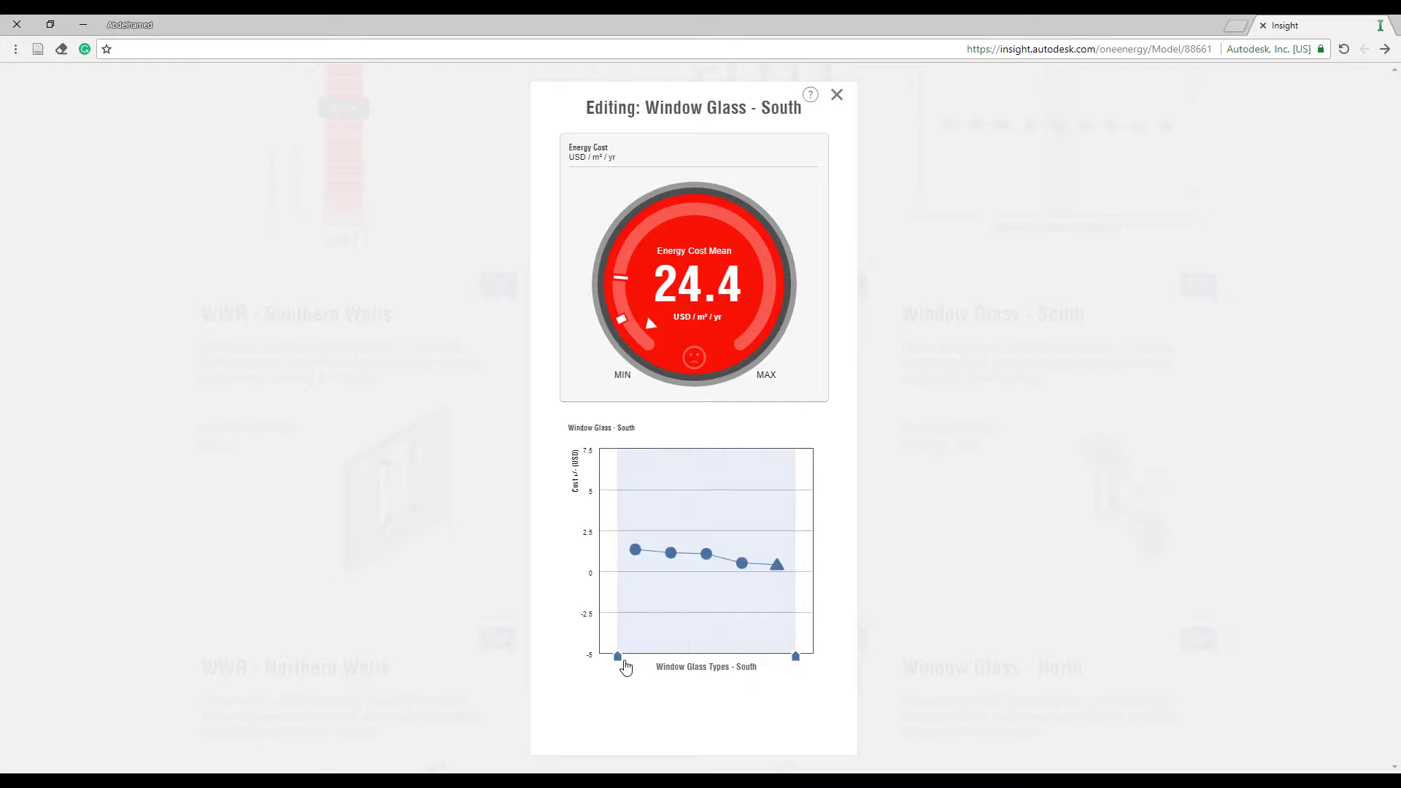
{"action": "mouse_move", "coordinate": [617, 657]}
{"action": "left_mouse_down"}
{"action": "mouse_move", "coordinate": [775, 666]}
{"action": "mouse_move", "coordinate": [618, 658]}
{"action": "mouse_move", "coordinate": [653, 658]}
{"action": "left_mouse_up"}
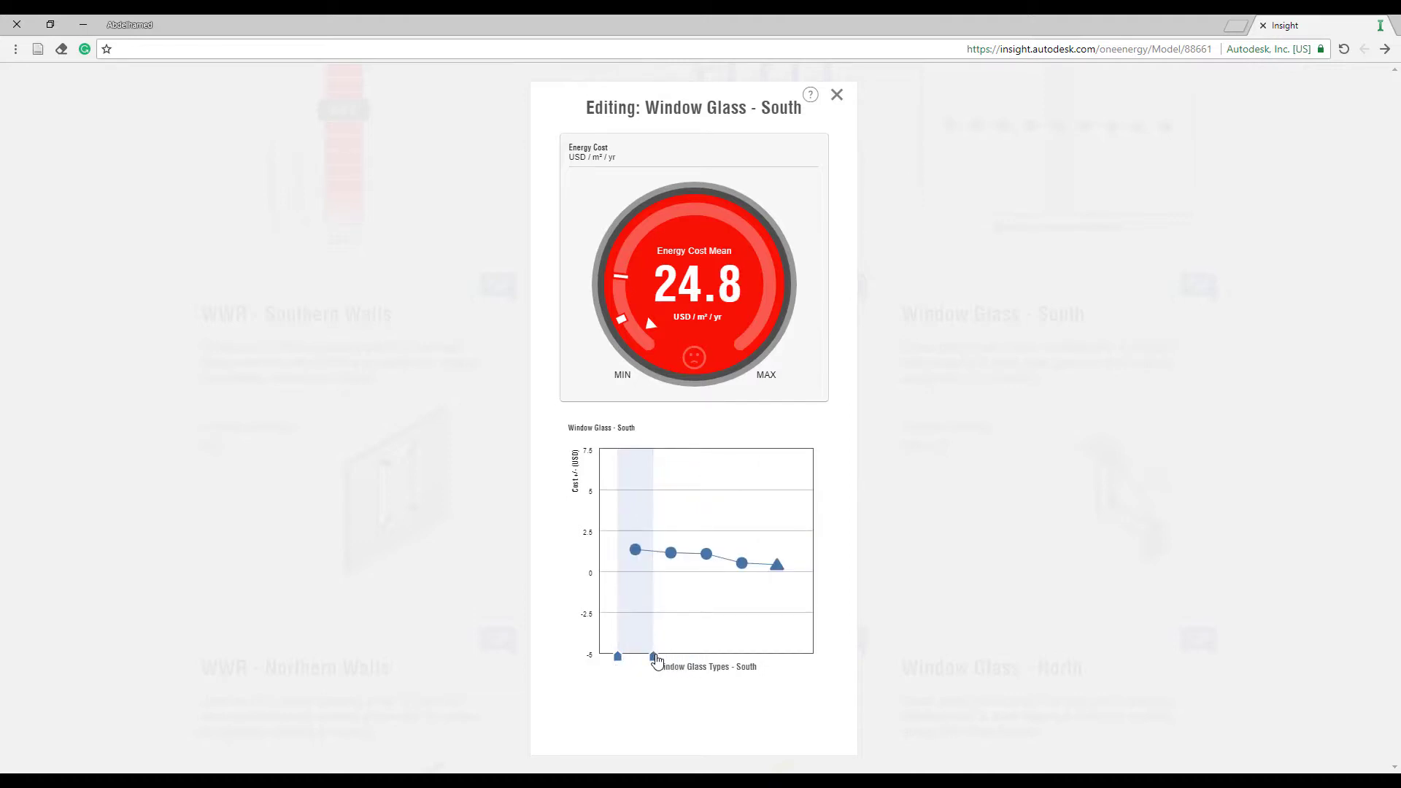
{"action": "left_click_drag", "start_coordinate": [652, 656], "coordinate": [795, 656]}
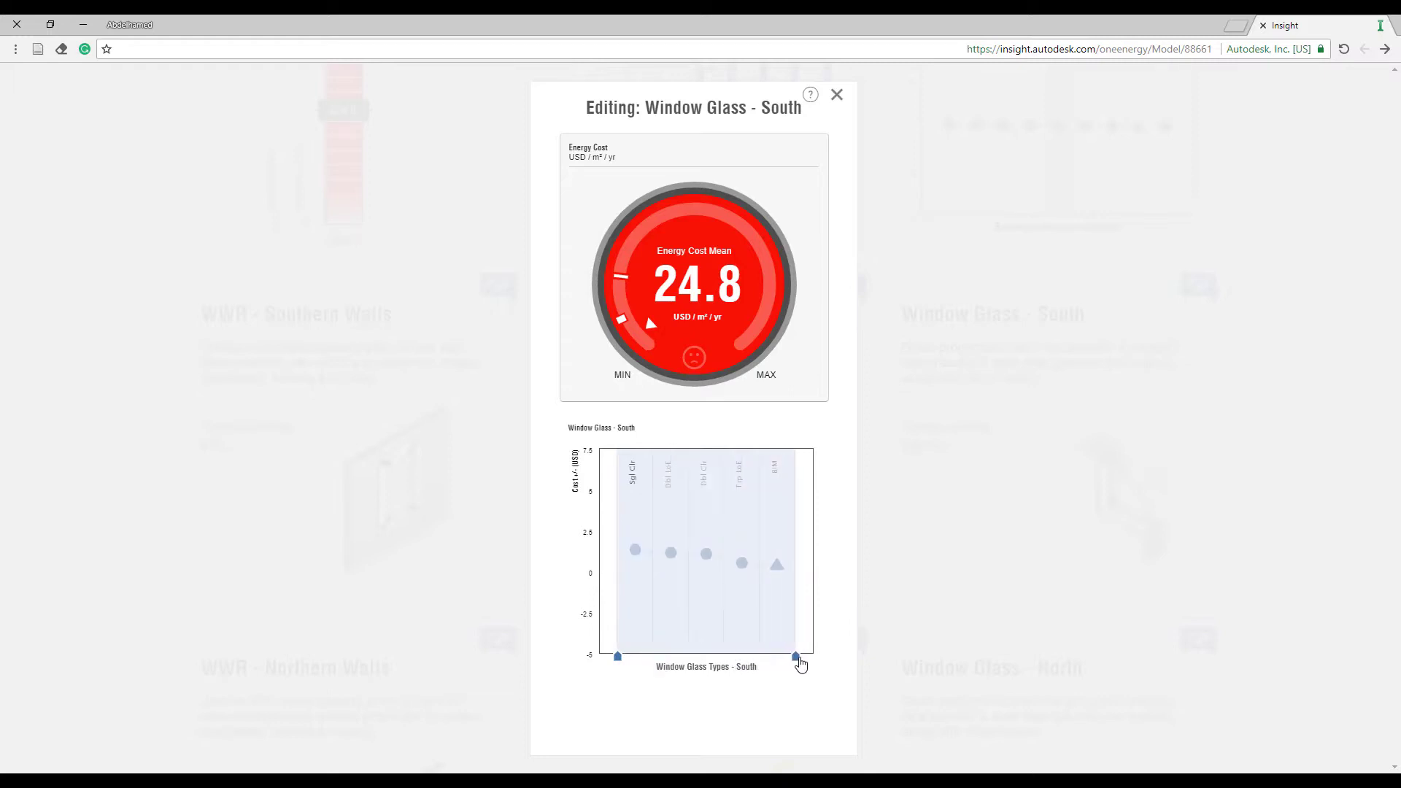
{"action": "left_click_drag", "start_coordinate": [617, 656], "coordinate": [761, 656]}
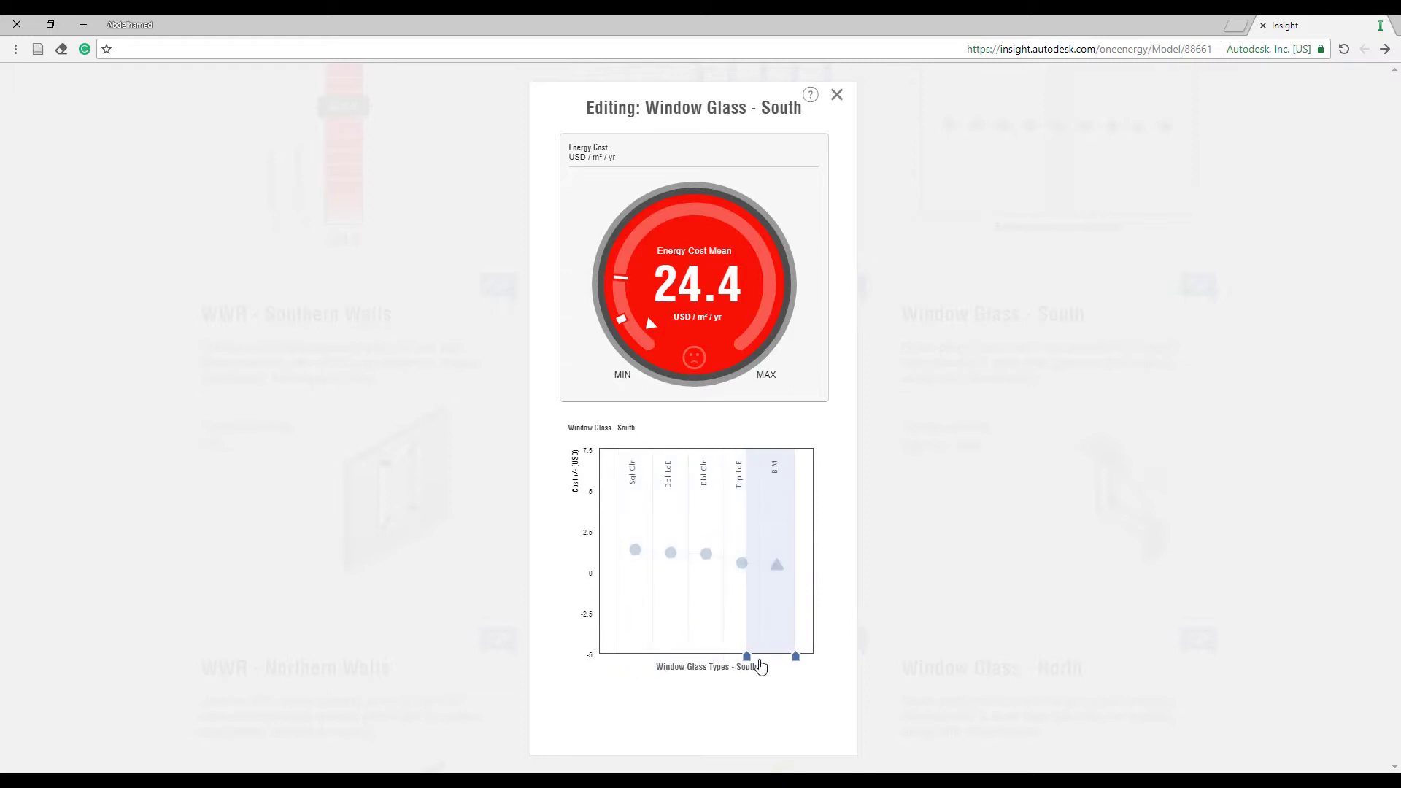
{"action": "left_click", "coordinate": [1270, 479]}
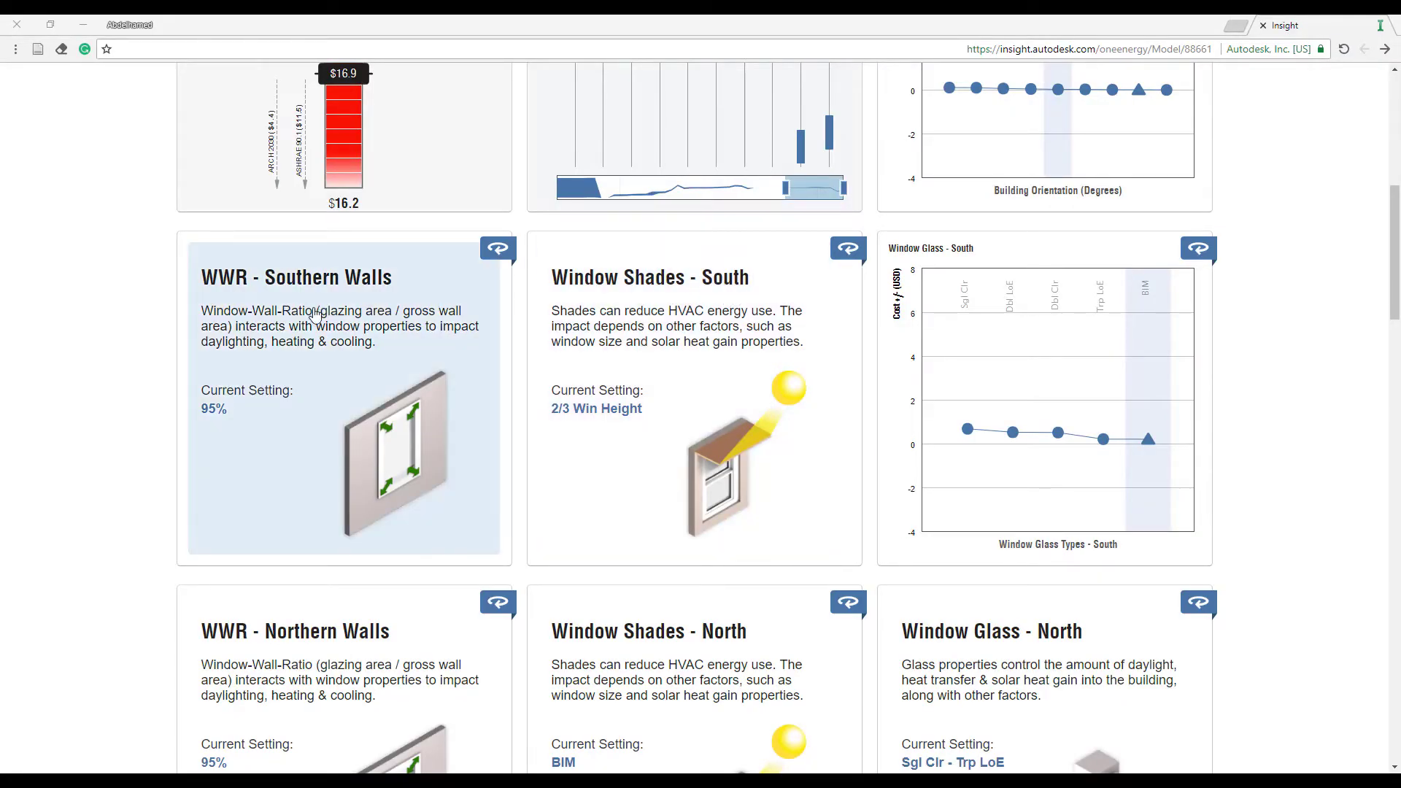
{"action": "scroll", "coordinate": [317, 314], "scroll_direction": "down", "scroll_amount": 4}
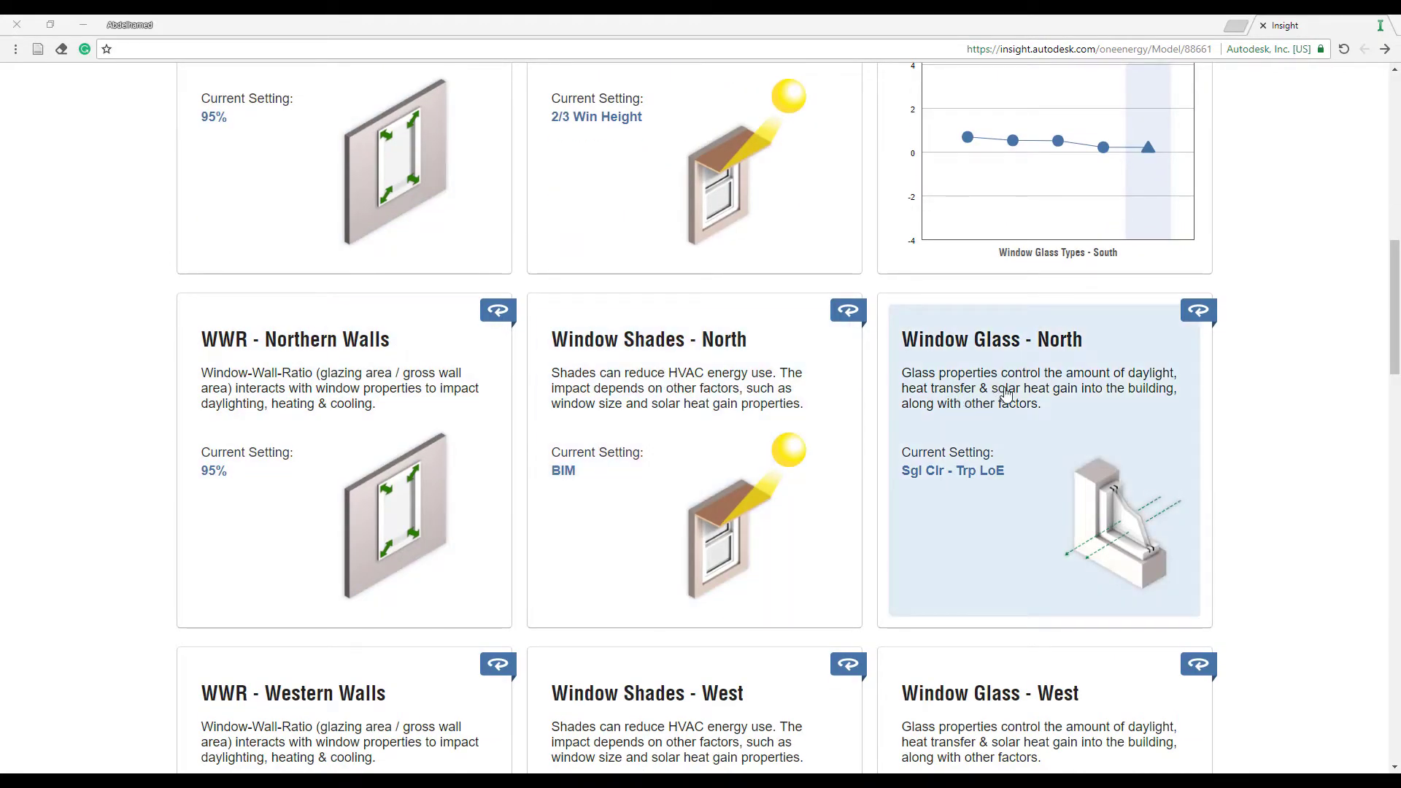
{"action": "scroll", "coordinate": [992, 387], "scroll_direction": "down", "scroll_amount": 5}
{"action": "scroll", "coordinate": [948, 381], "scroll_direction": "down", "scroll_amount": 1}
{"action": "scroll", "coordinate": [912, 380], "scroll_direction": "down", "scroll_amount": 6}
{"action": "scroll", "coordinate": [890, 372], "scroll_direction": "down", "scroll_amount": 3}
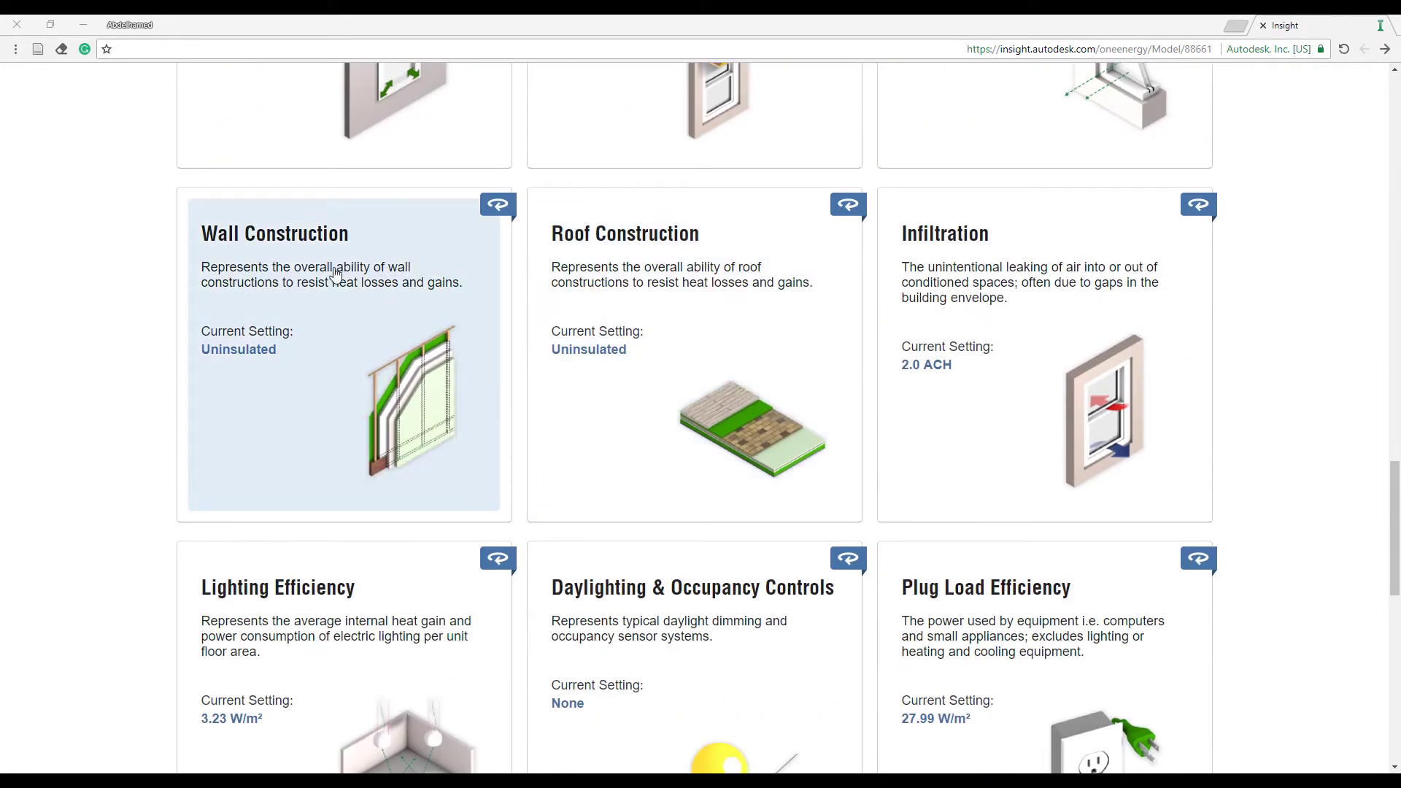
{"action": "scroll", "coordinate": [974, 309], "scroll_direction": "down", "scroll_amount": 1}
{"action": "scroll", "coordinate": [974, 309], "scroll_direction": "down", "scroll_amount": 1}
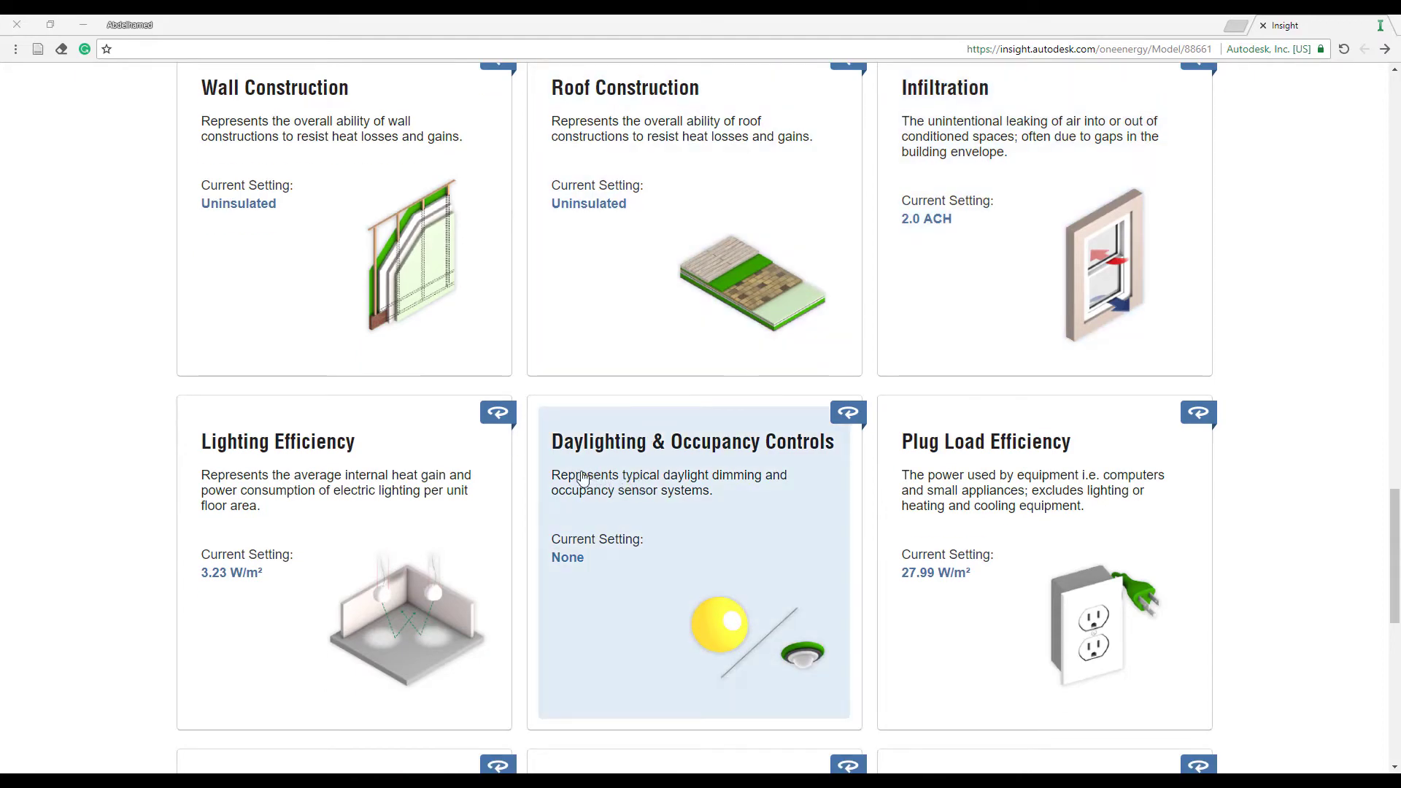
{"action": "scroll", "coordinate": [666, 448], "scroll_direction": "down", "scroll_amount": 5}
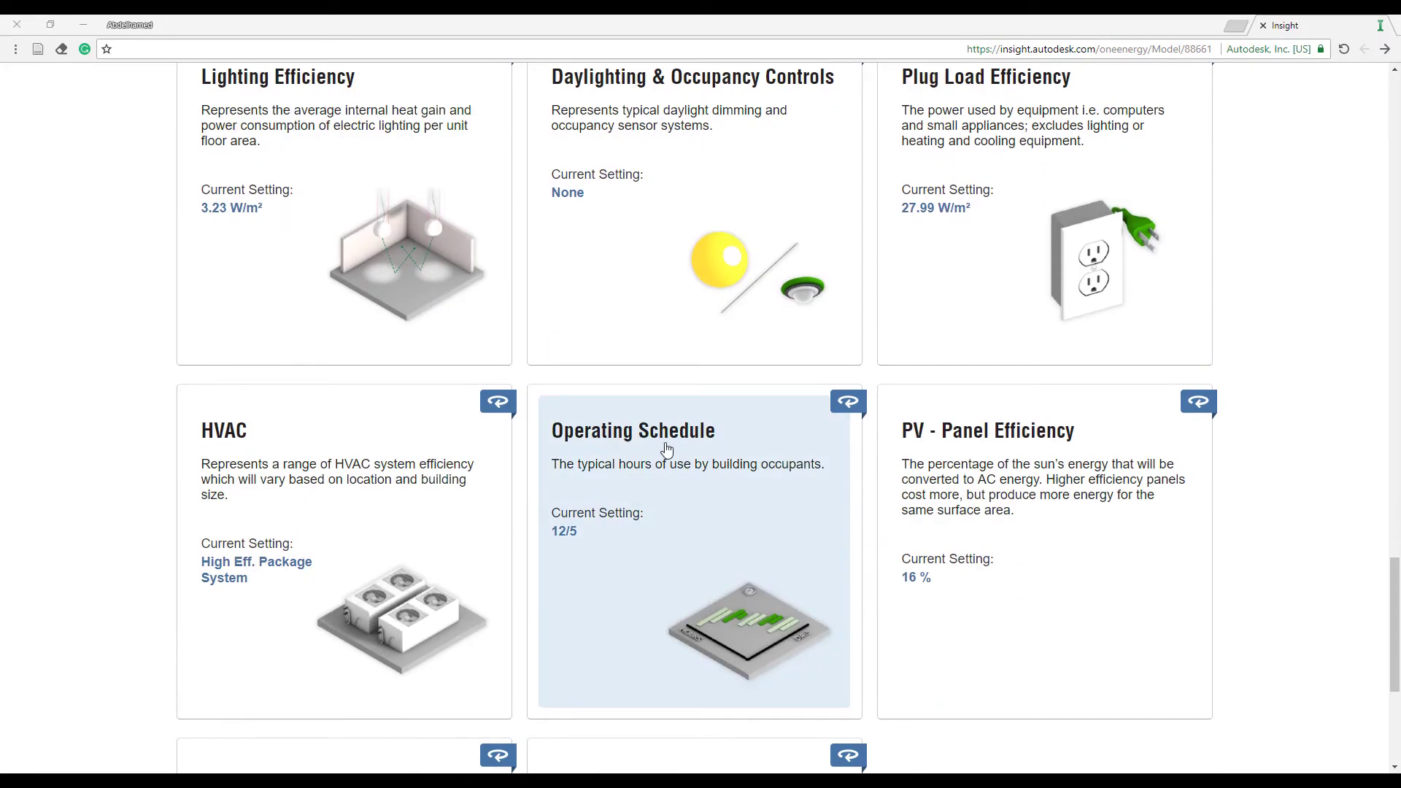
{"action": "scroll", "coordinate": [262, 471], "scroll_direction": "down", "scroll_amount": 2}
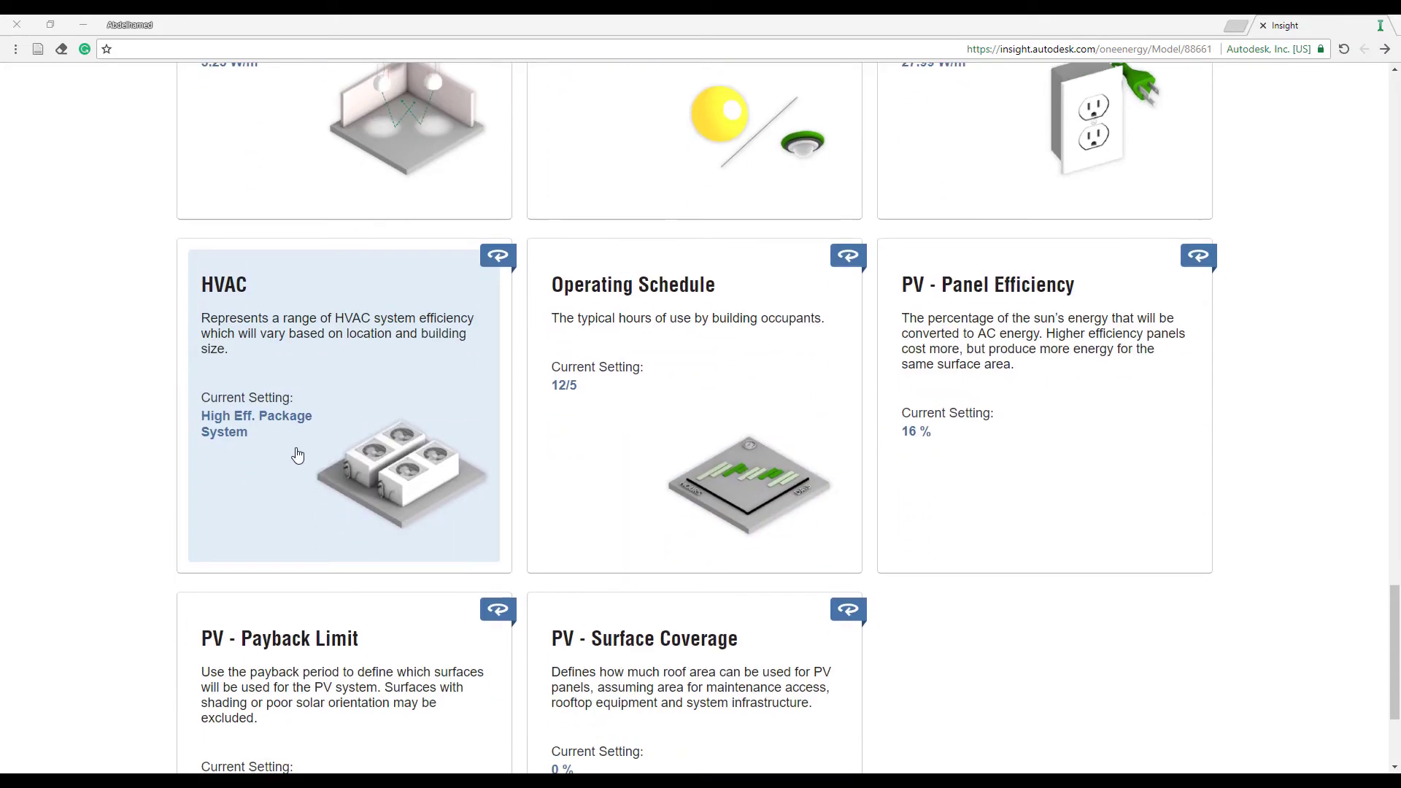
{"action": "scroll", "coordinate": [659, 349], "scroll_direction": "up", "scroll_amount": 5}
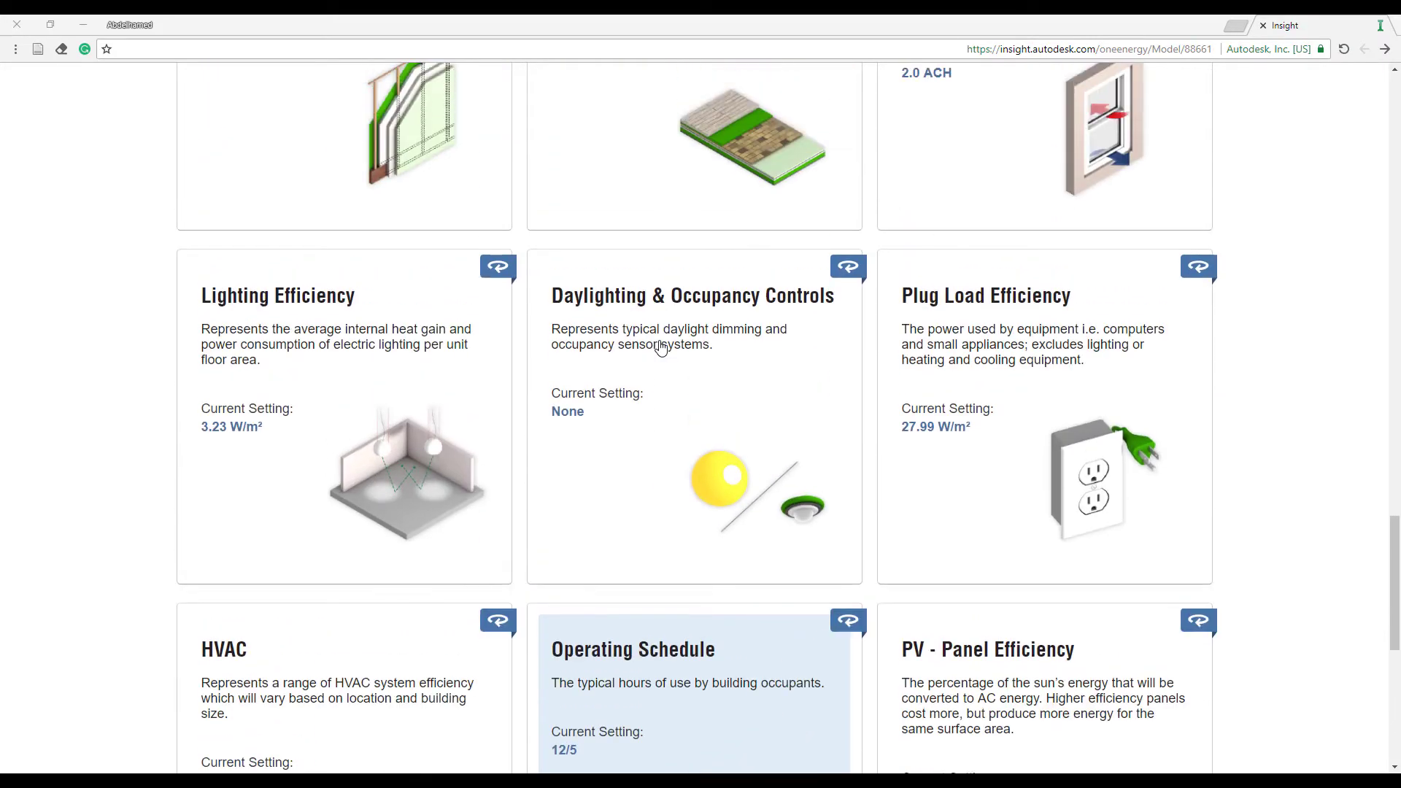
{"action": "scroll", "coordinate": [658, 350], "scroll_direction": "up", "scroll_amount": 2}
{"action": "scroll", "coordinate": [659, 353], "scroll_direction": "up", "scroll_amount": 4}
{"action": "scroll", "coordinate": [659, 353], "scroll_direction": "down", "scroll_amount": 1}
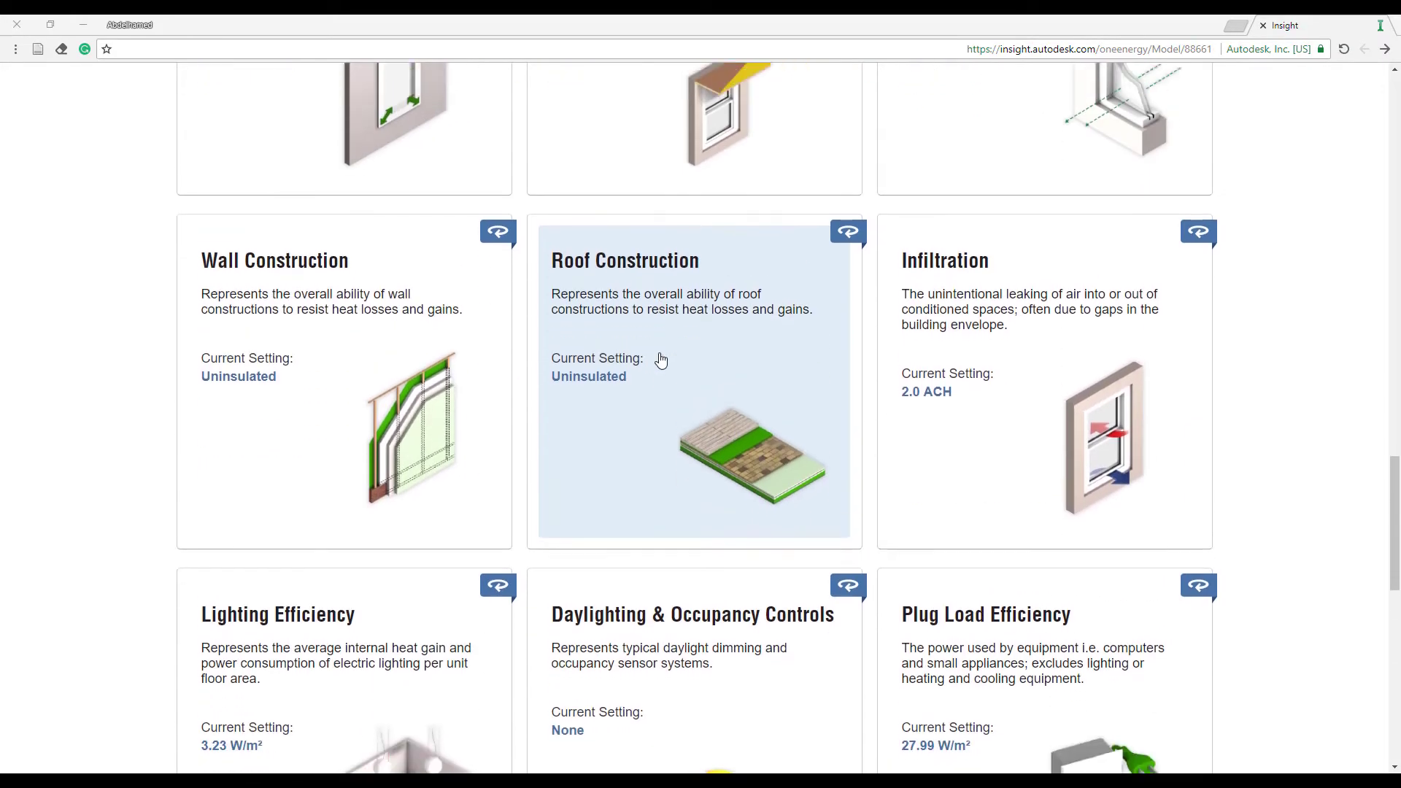
{"action": "scroll", "coordinate": [660, 357], "scroll_direction": "up", "scroll_amount": 1}
{"action": "scroll", "coordinate": [660, 360], "scroll_direction": "up", "scroll_amount": 2}
{"action": "scroll", "coordinate": [656, 365], "scroll_direction": "up", "scroll_amount": 1}
{"action": "scroll", "coordinate": [657, 368], "scroll_direction": "up", "scroll_amount": 1}
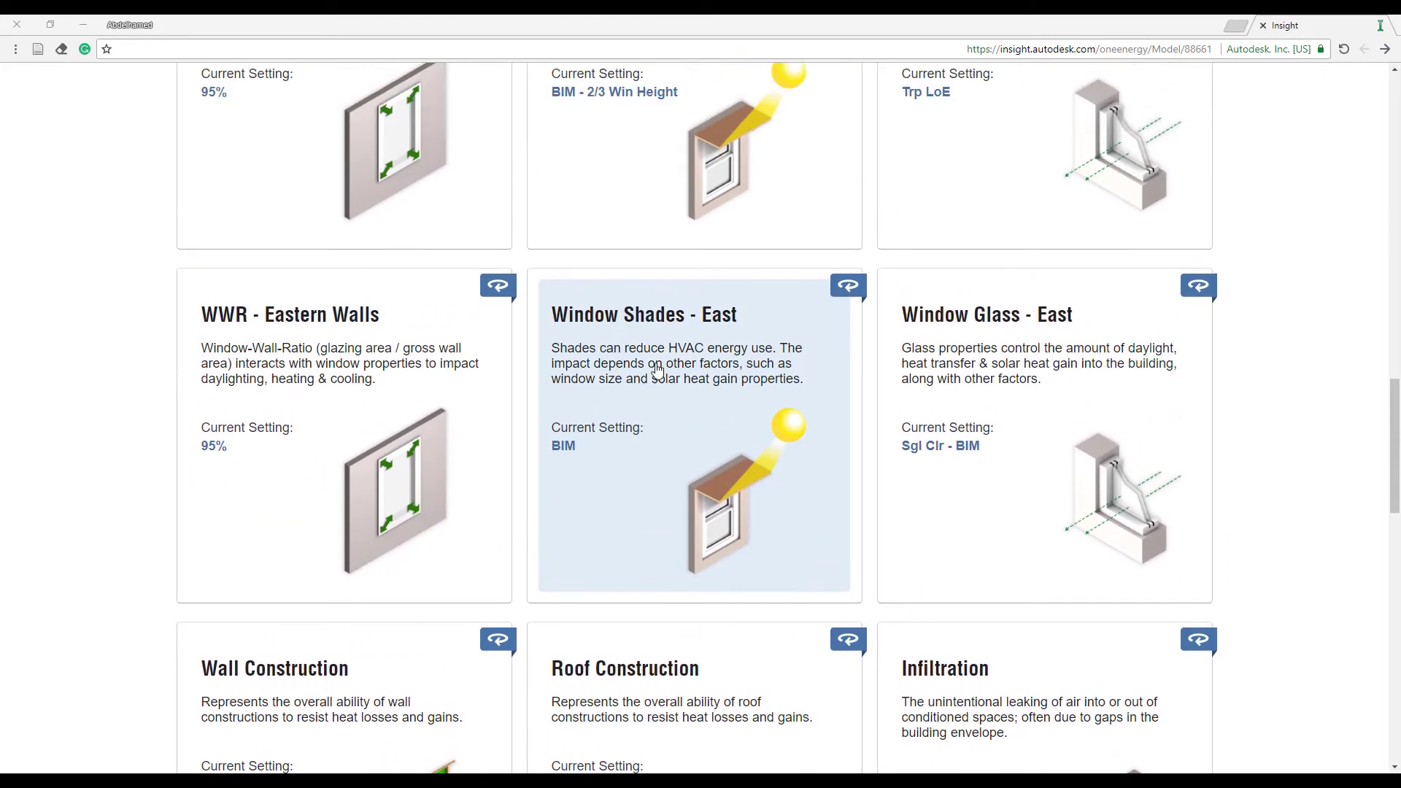
{"action": "scroll", "coordinate": [657, 378], "scroll_direction": "up", "scroll_amount": 3}
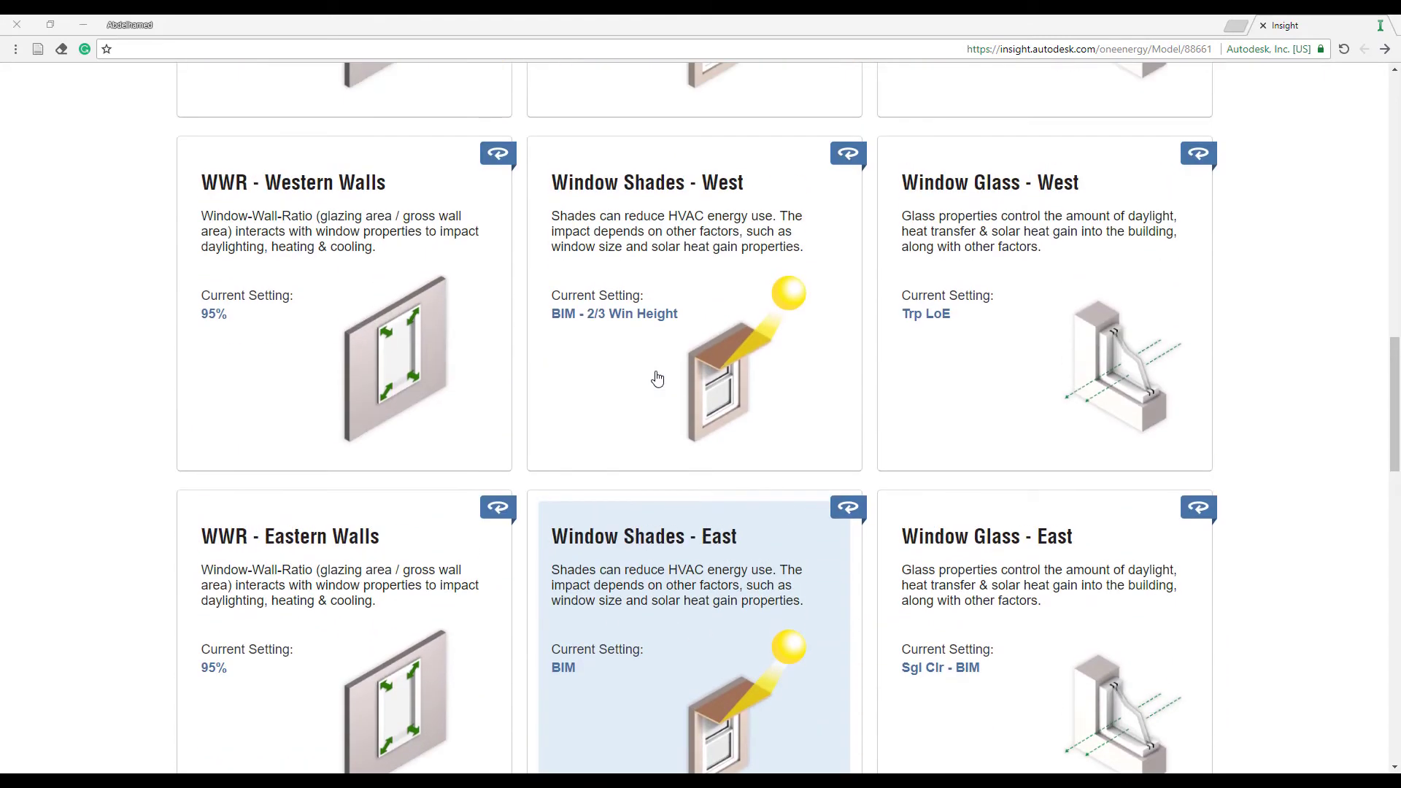
{"action": "scroll", "coordinate": [647, 380], "scroll_direction": "up", "scroll_amount": 1}
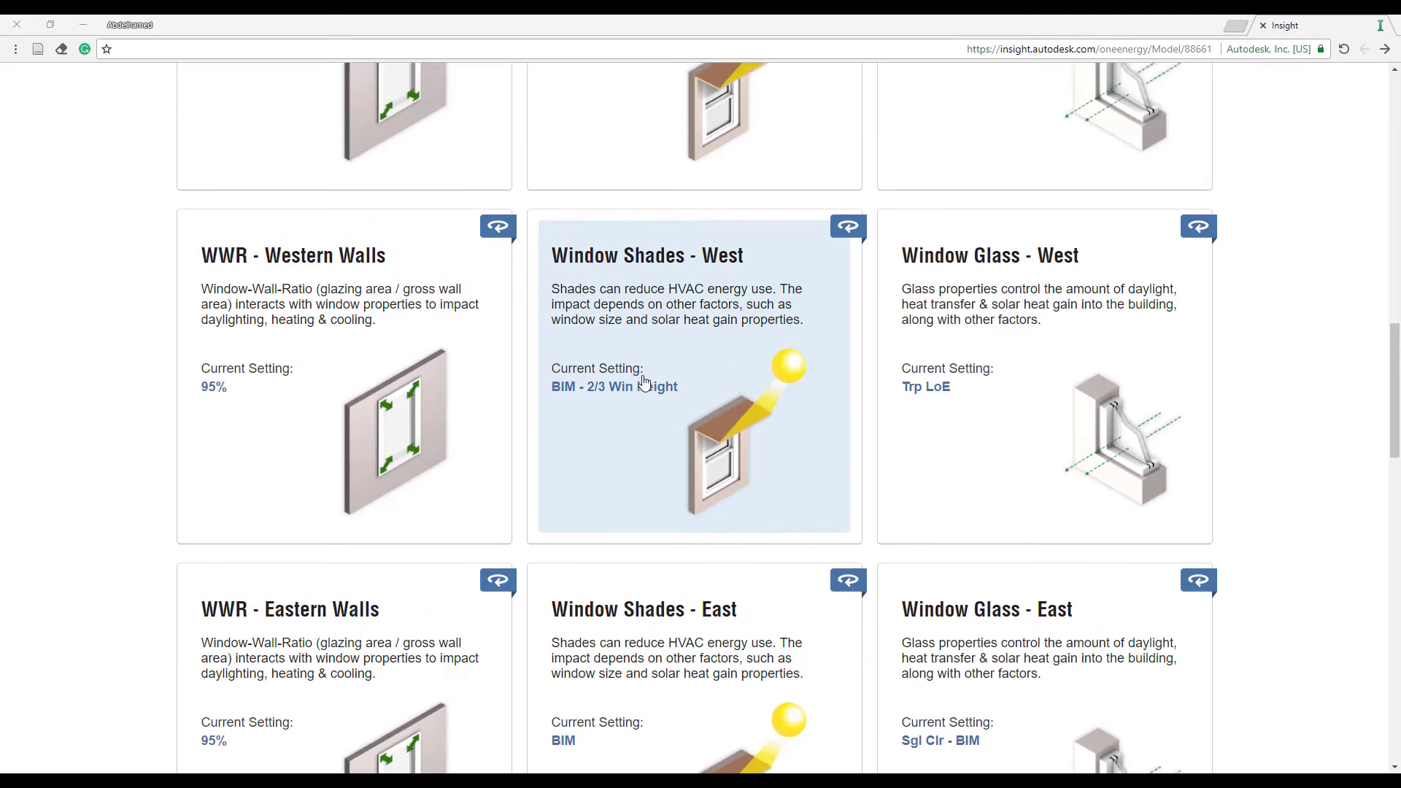
{"action": "scroll", "coordinate": [647, 385], "scroll_direction": "up", "scroll_amount": 4}
{"action": "scroll", "coordinate": [653, 387], "scroll_direction": "up", "scroll_amount": 1}
{"action": "scroll", "coordinate": [652, 394], "scroll_direction": "up", "scroll_amount": 1}
{"action": "scroll", "coordinate": [654, 397], "scroll_direction": "up", "scroll_amount": 2}
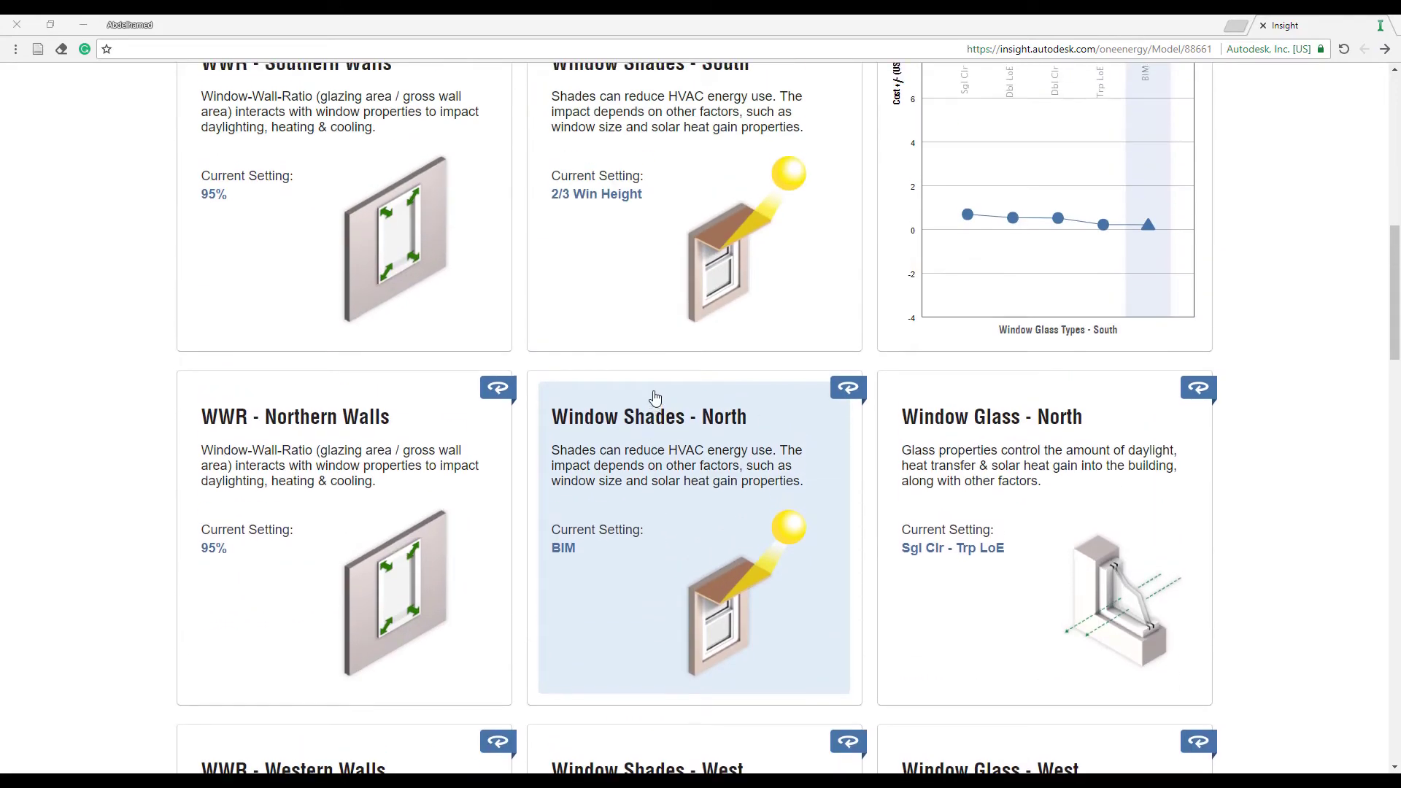
{"action": "scroll", "coordinate": [653, 397], "scroll_direction": "up", "scroll_amount": 1}
{"action": "scroll", "coordinate": [679, 402], "scroll_direction": "up", "scroll_amount": 2}
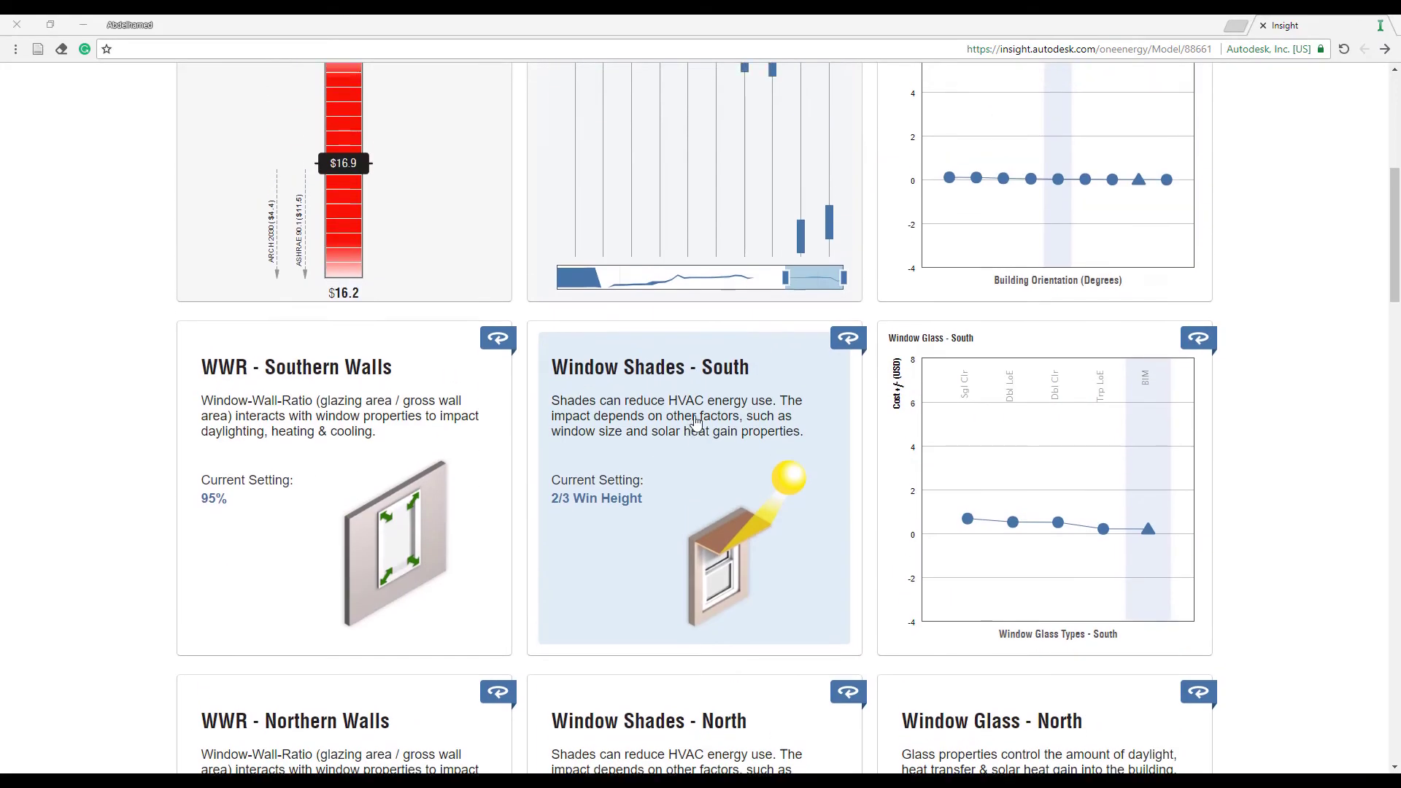
{"action": "scroll", "coordinate": [730, 394], "scroll_direction": "up", "scroll_amount": 2}
{"action": "mouse_move", "coordinate": [754, 334]}
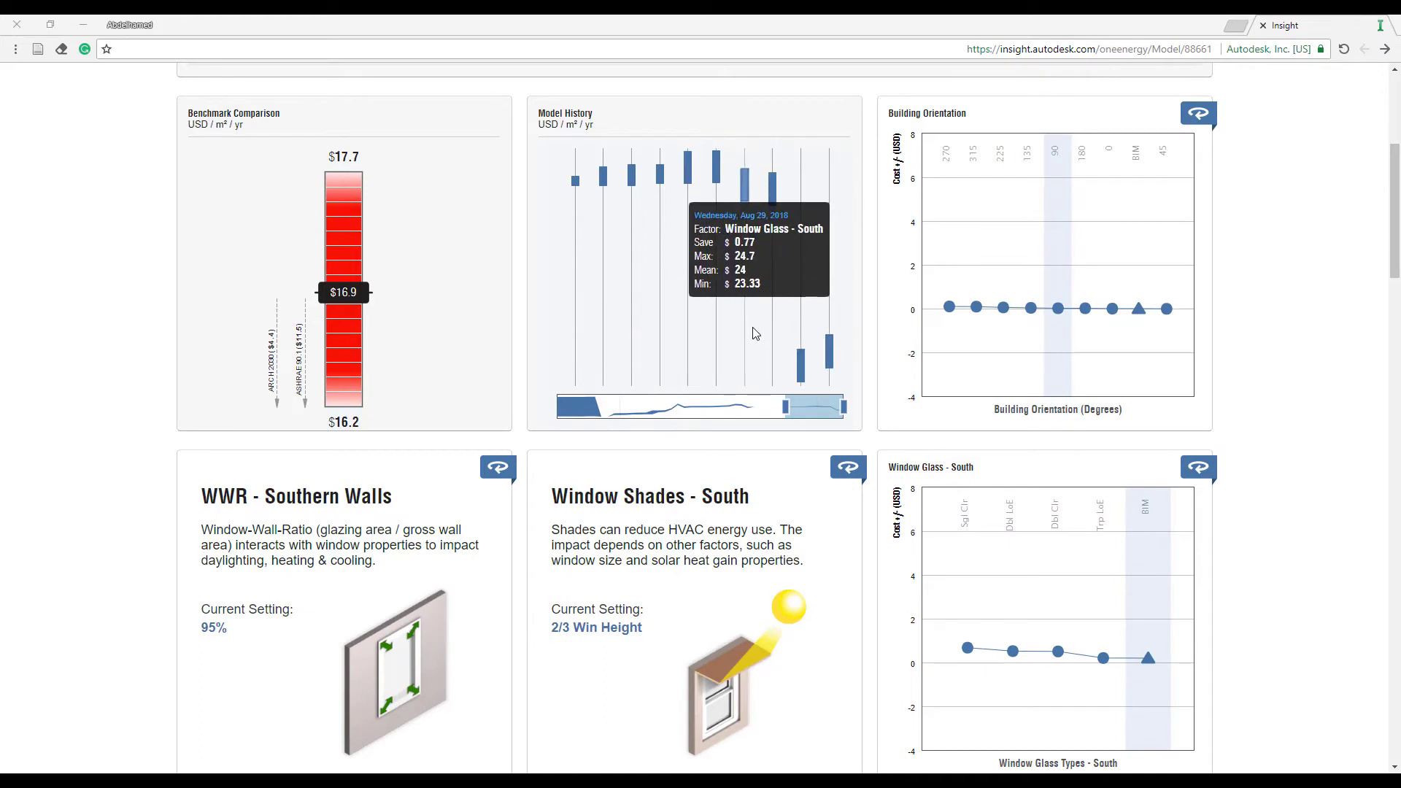
{"action": "scroll", "coordinate": [755, 333], "scroll_direction": "up", "scroll_amount": 2}
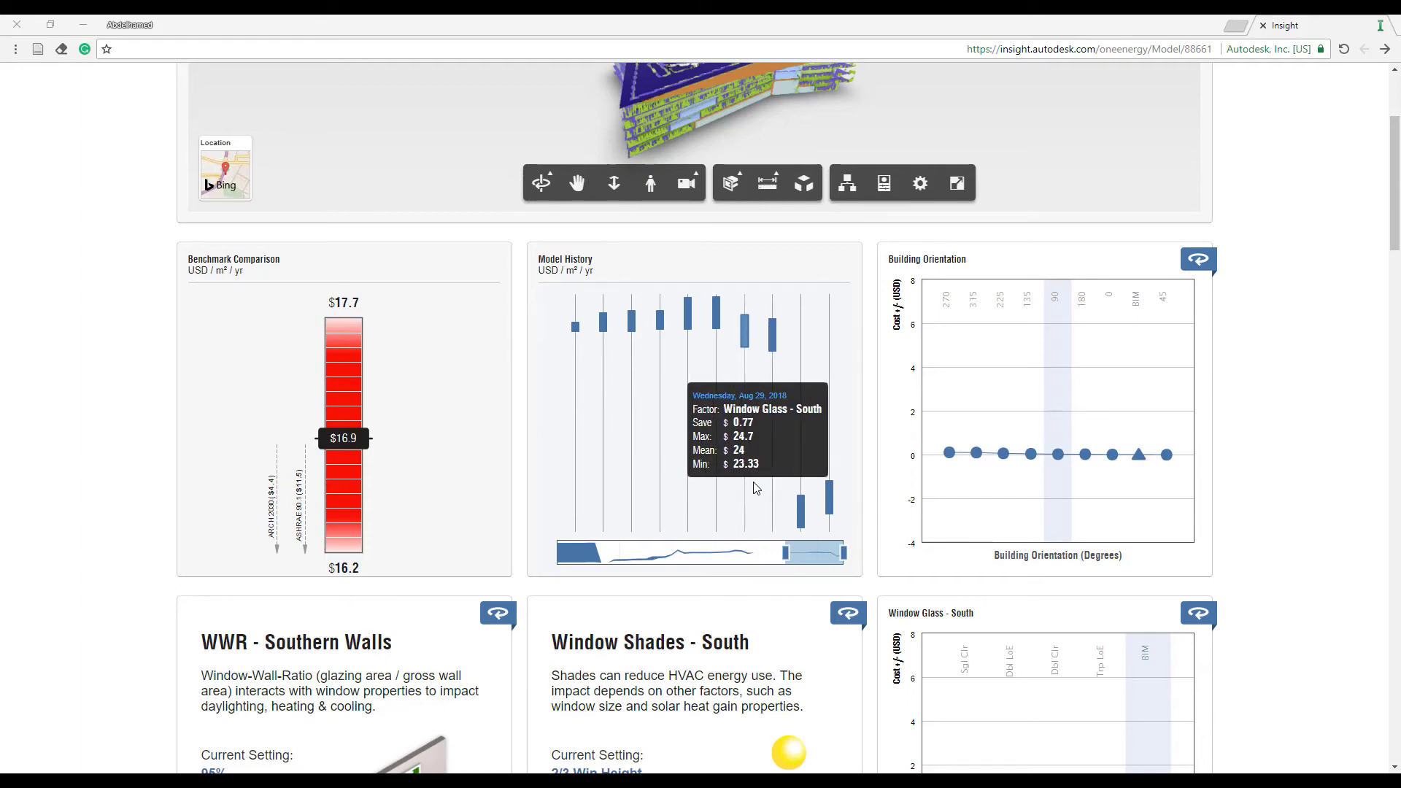
{"action": "scroll", "coordinate": [744, 485], "scroll_direction": "up", "scroll_amount": 2}
{"action": "scroll", "coordinate": [469, 481], "scroll_direction": "down", "scroll_amount": 2}
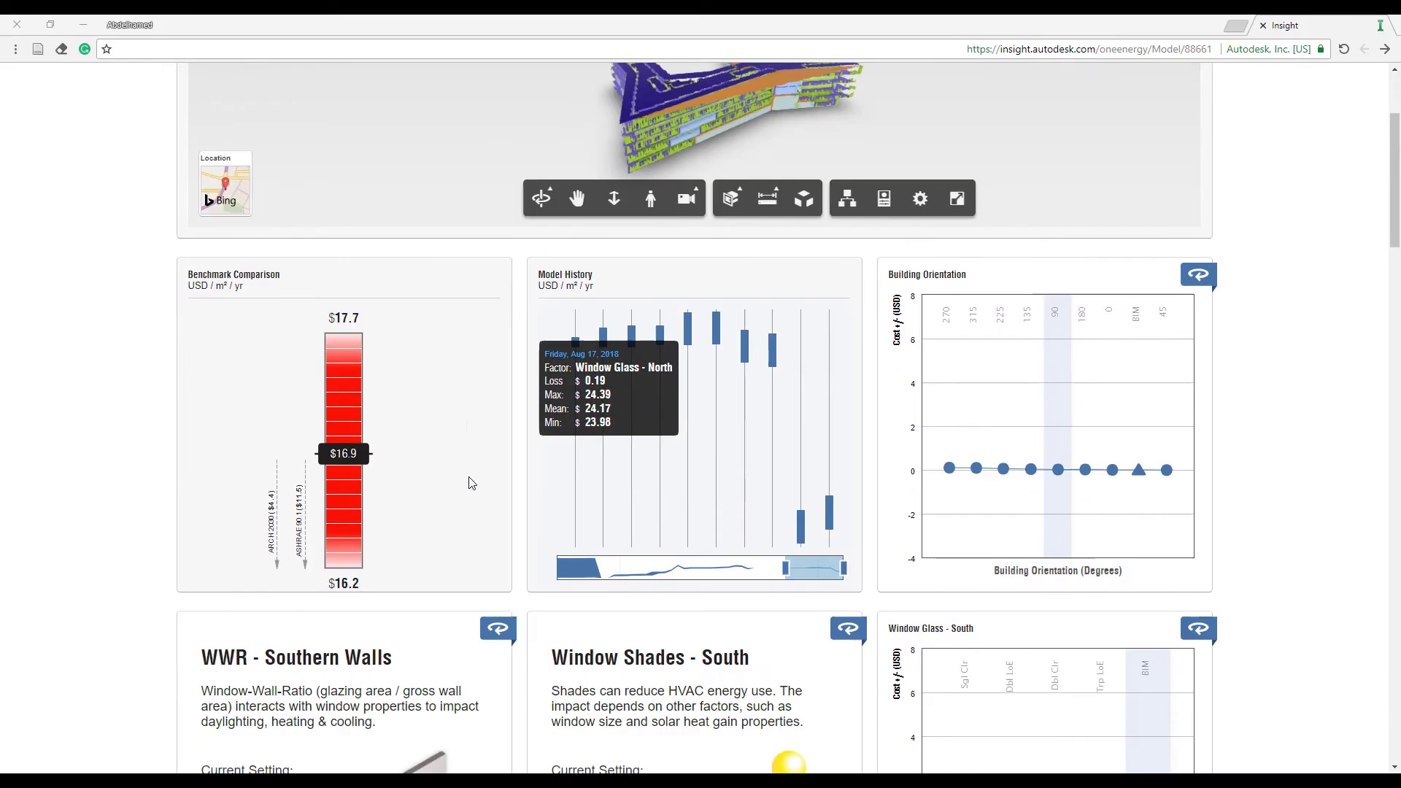
{"action": "scroll", "coordinate": [469, 476], "scroll_direction": "down", "scroll_amount": 2}
{"action": "scroll", "coordinate": [469, 474], "scroll_direction": "down", "scroll_amount": 3}
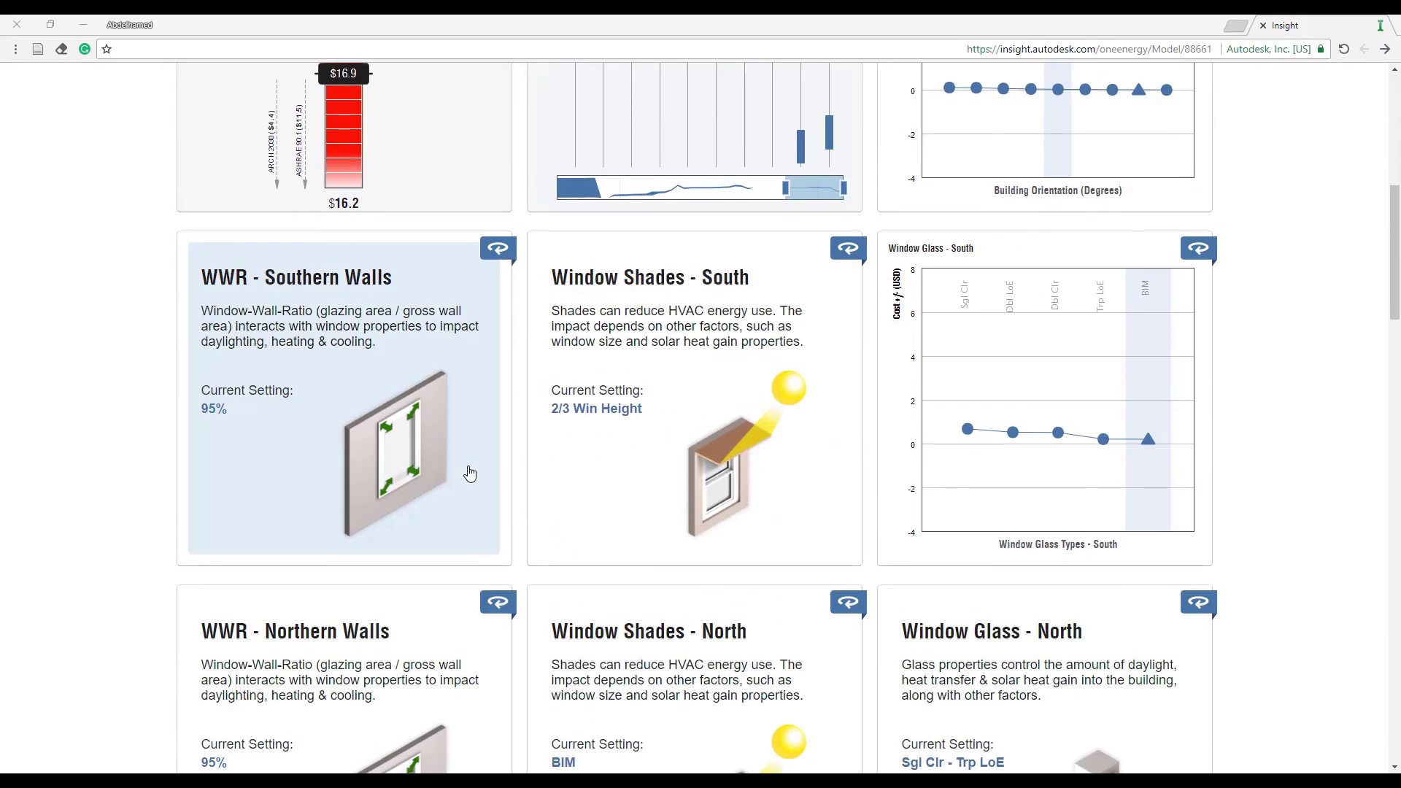